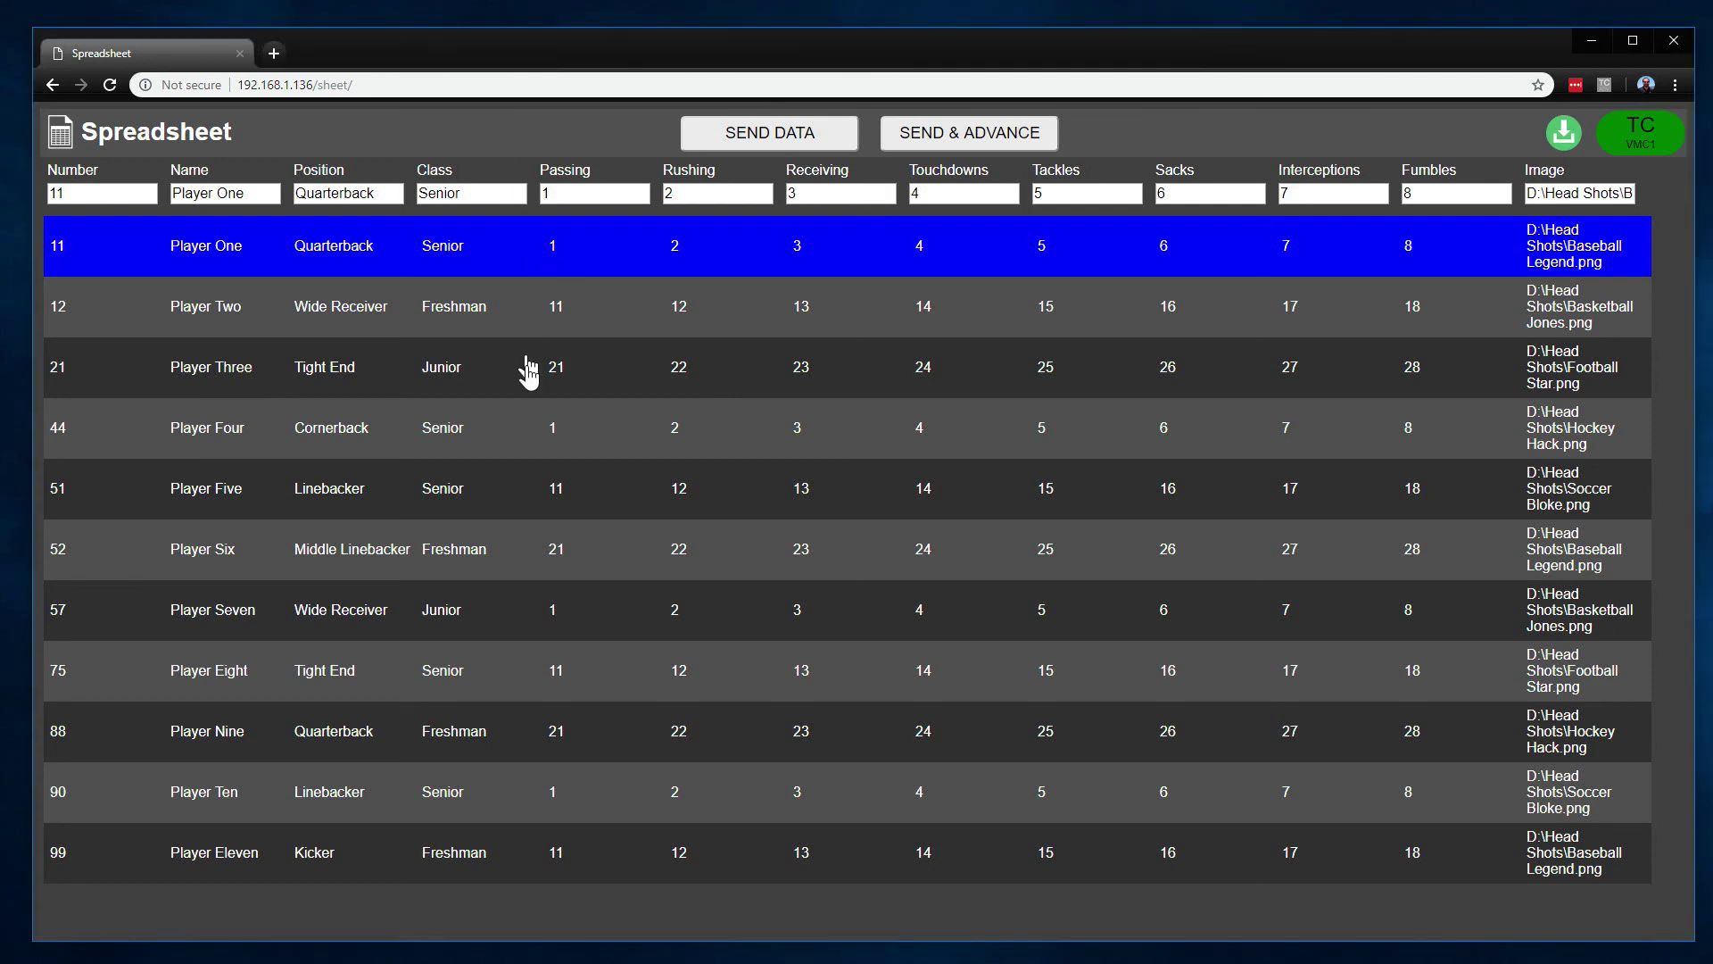
Send Player One's row to the TriCaster title with SEND DATA
key("F10")
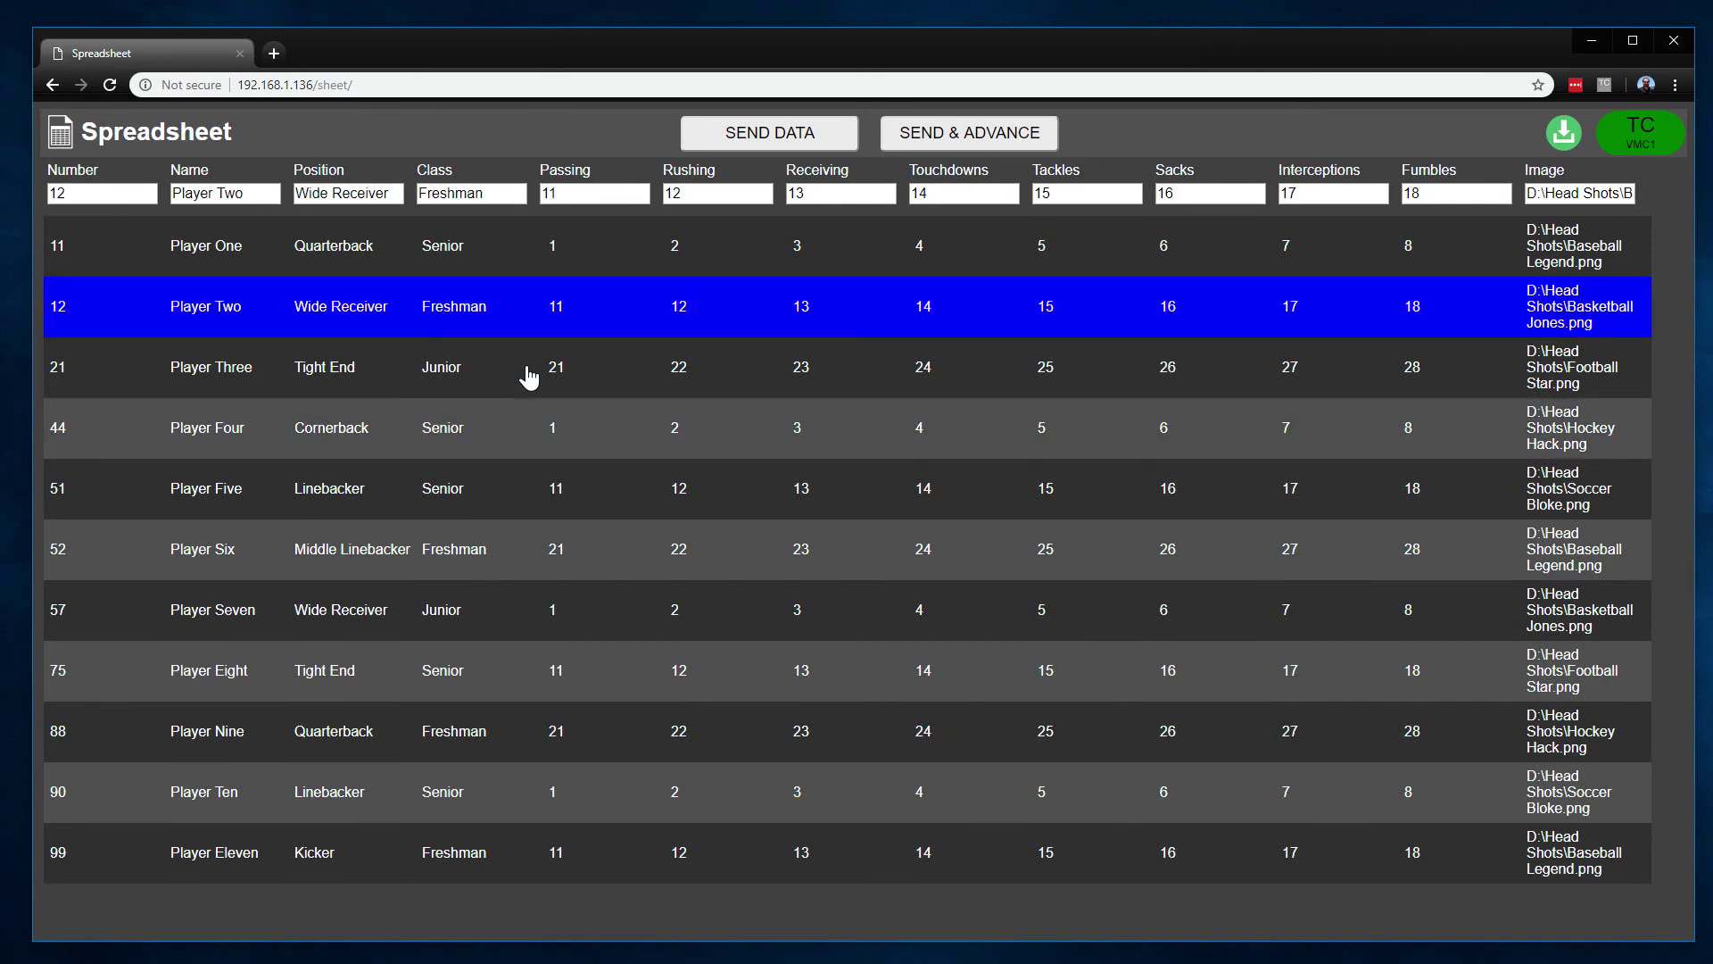
left_click(773, 136)
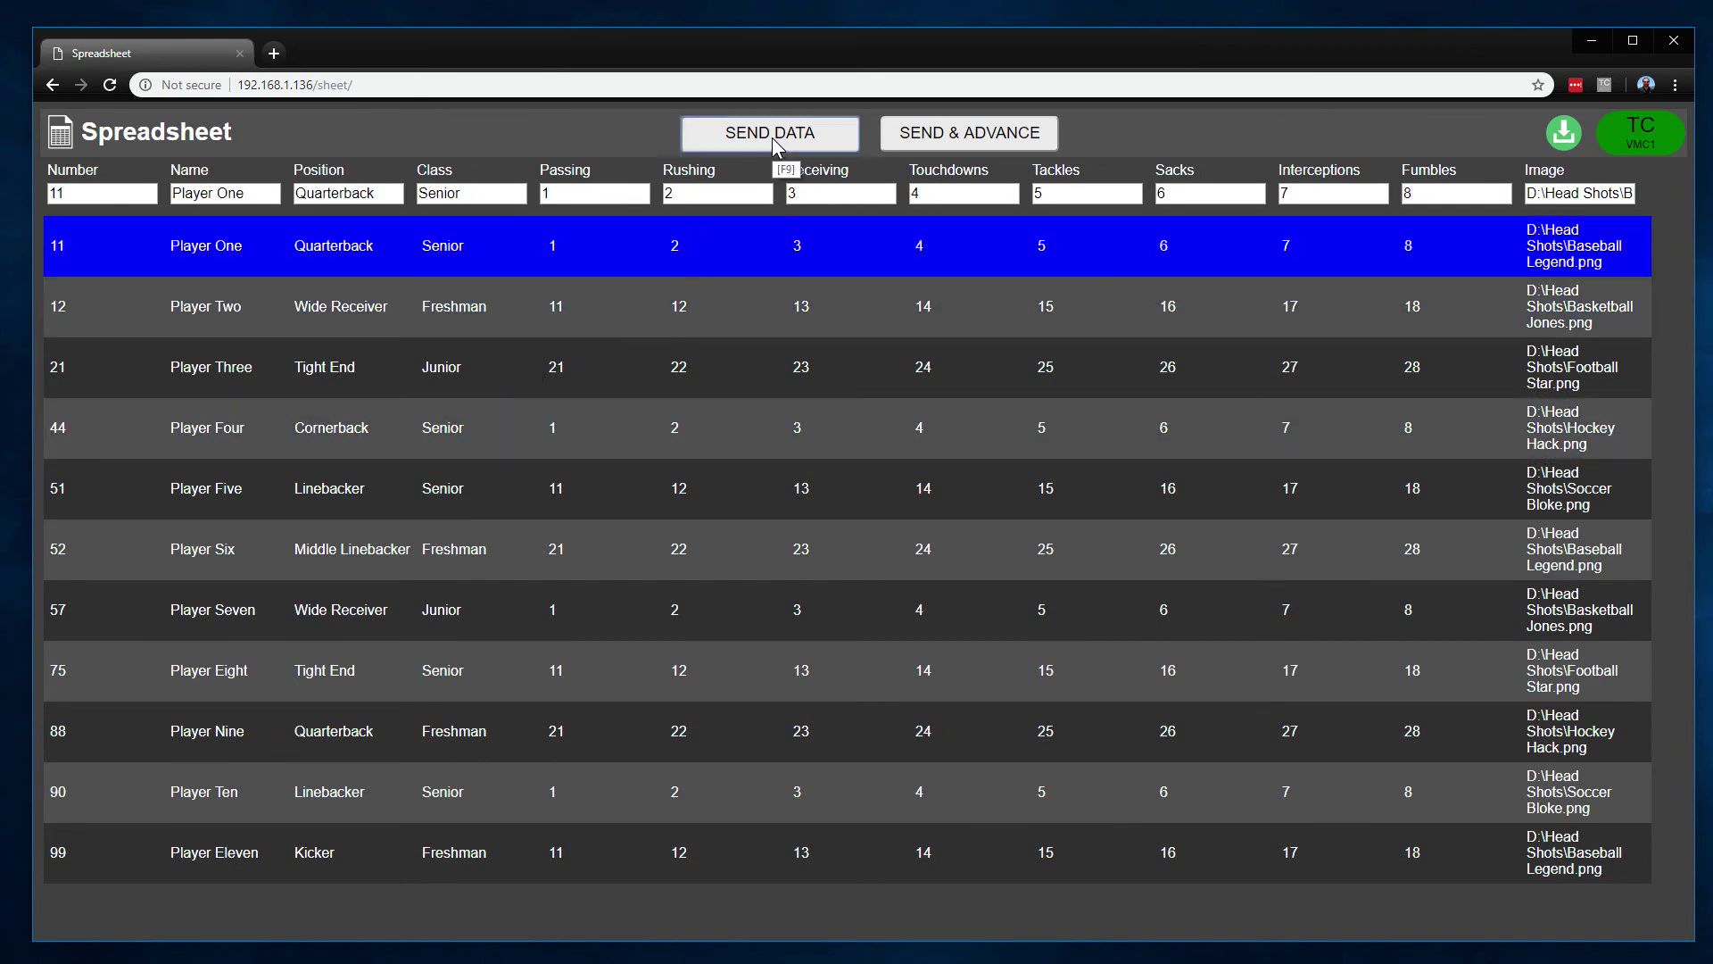
left_click(773, 138)
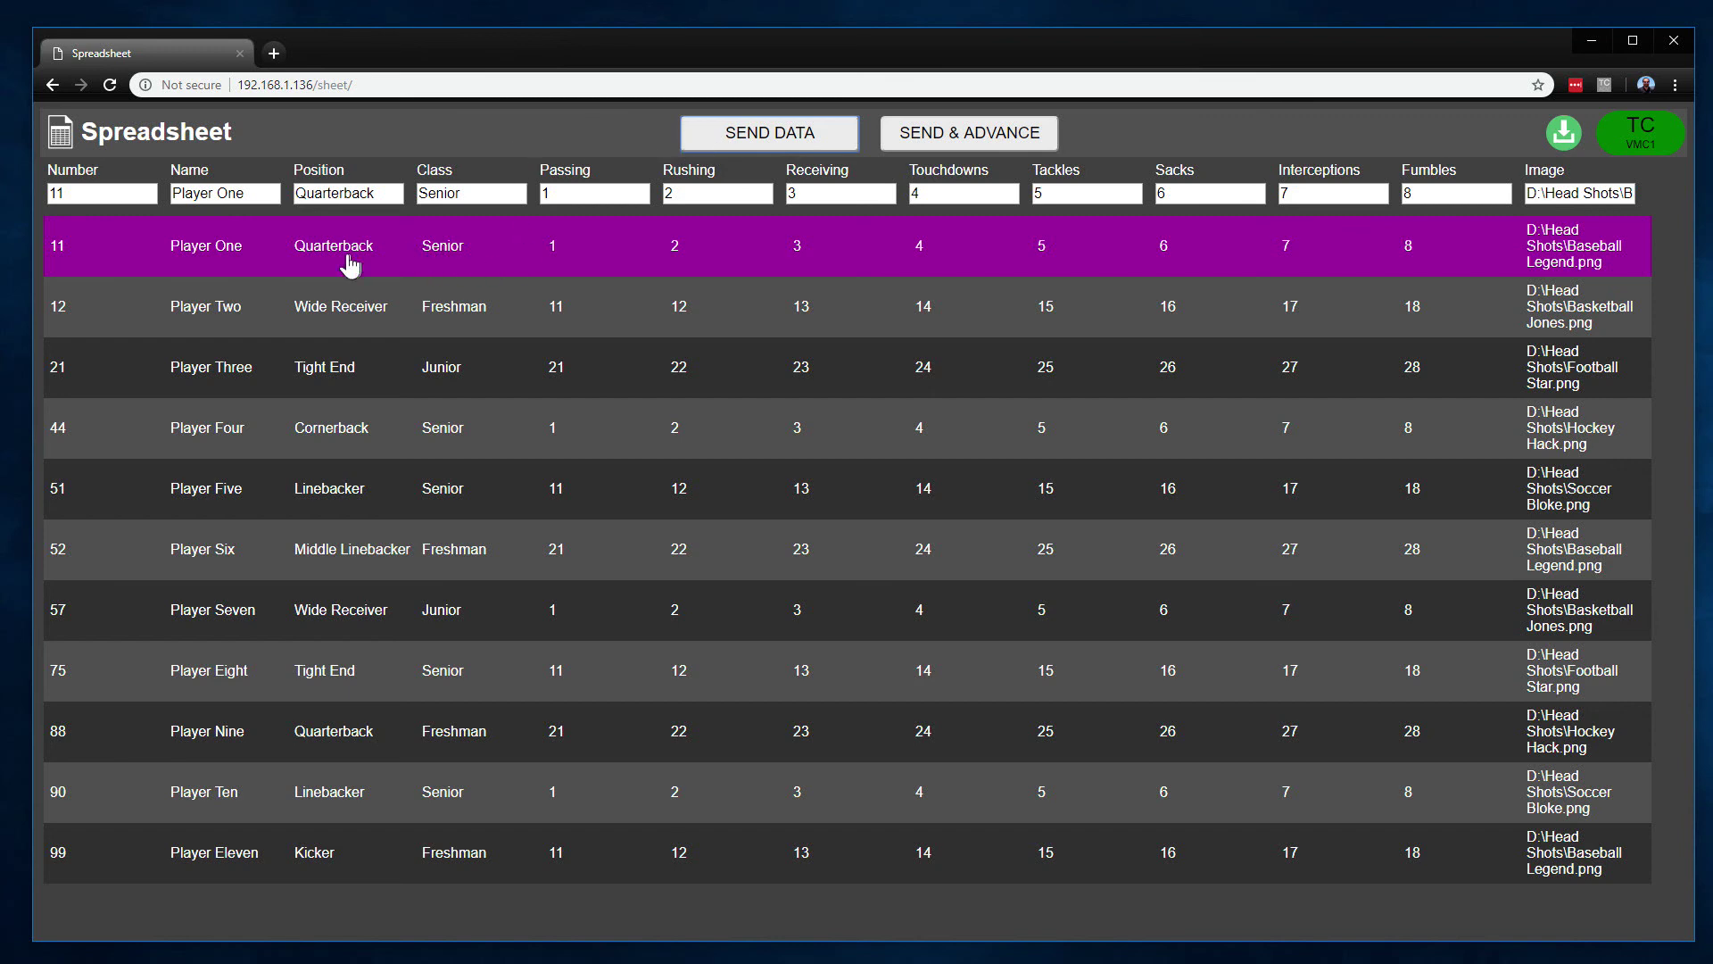
Move the row selection to Player Four and bring up the spreadsheet's configuration settings
key("Down")
key("Down")
key("Down")
key("Down")
key("Down")
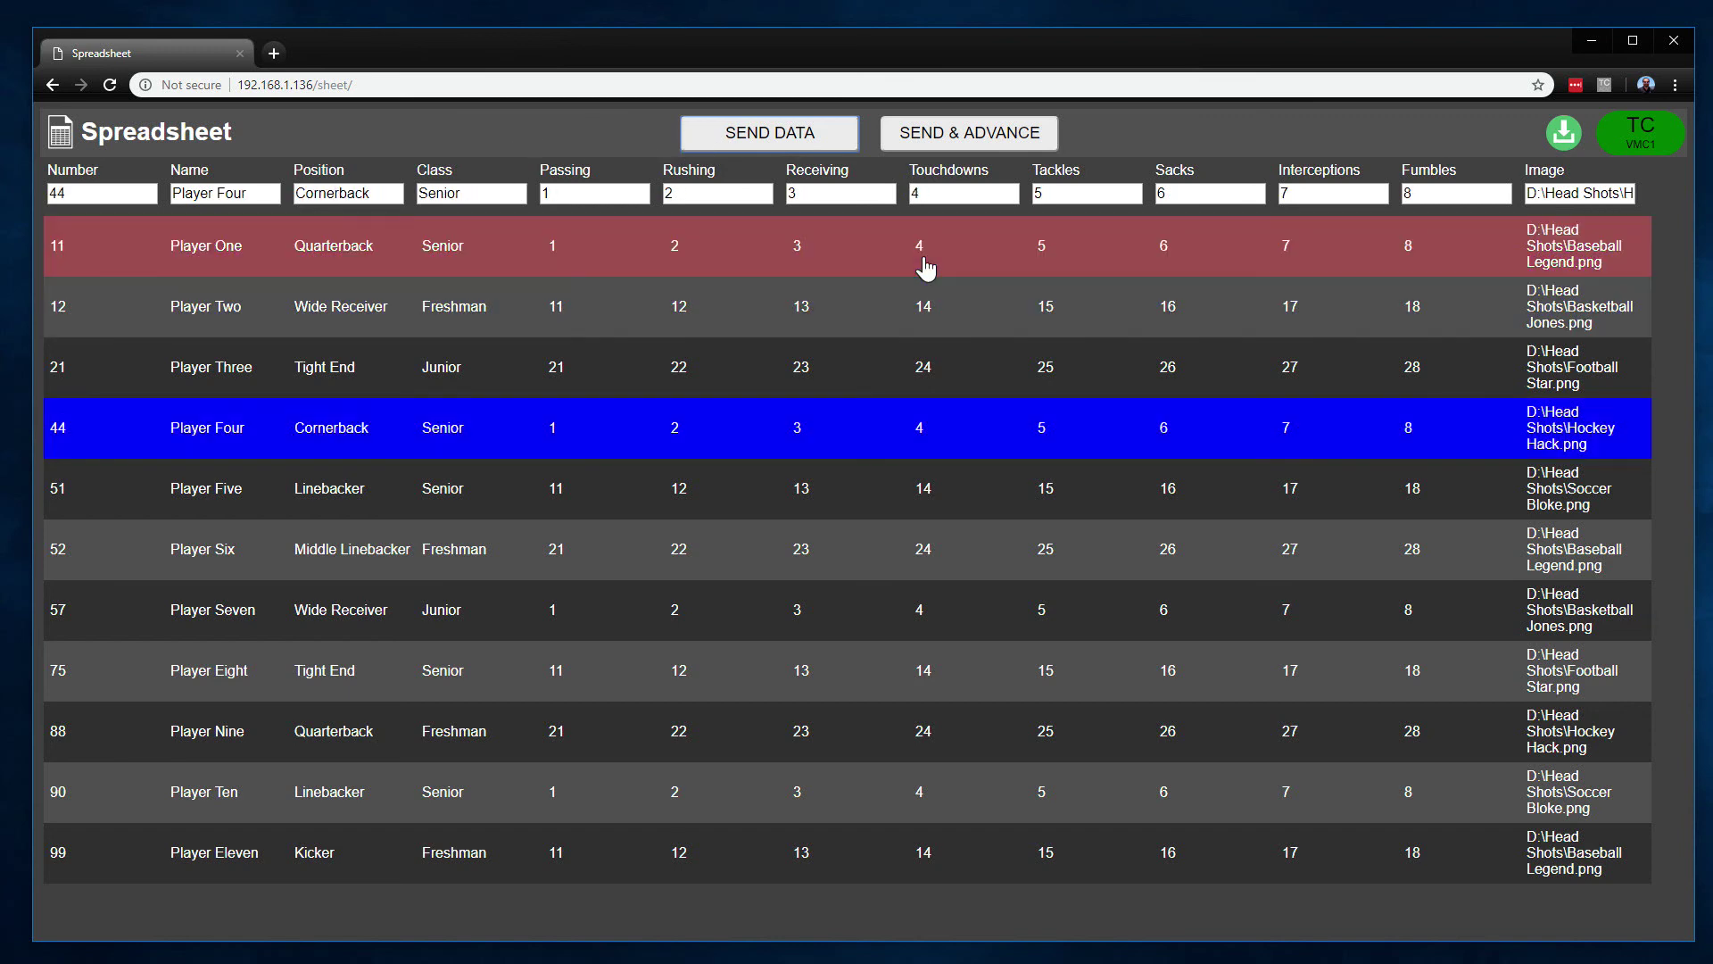
key("Up")
key("Up")
key("Up")
key("Up")
key("Down")
key("Down")
key("Down")
key("Down")
key("Up")
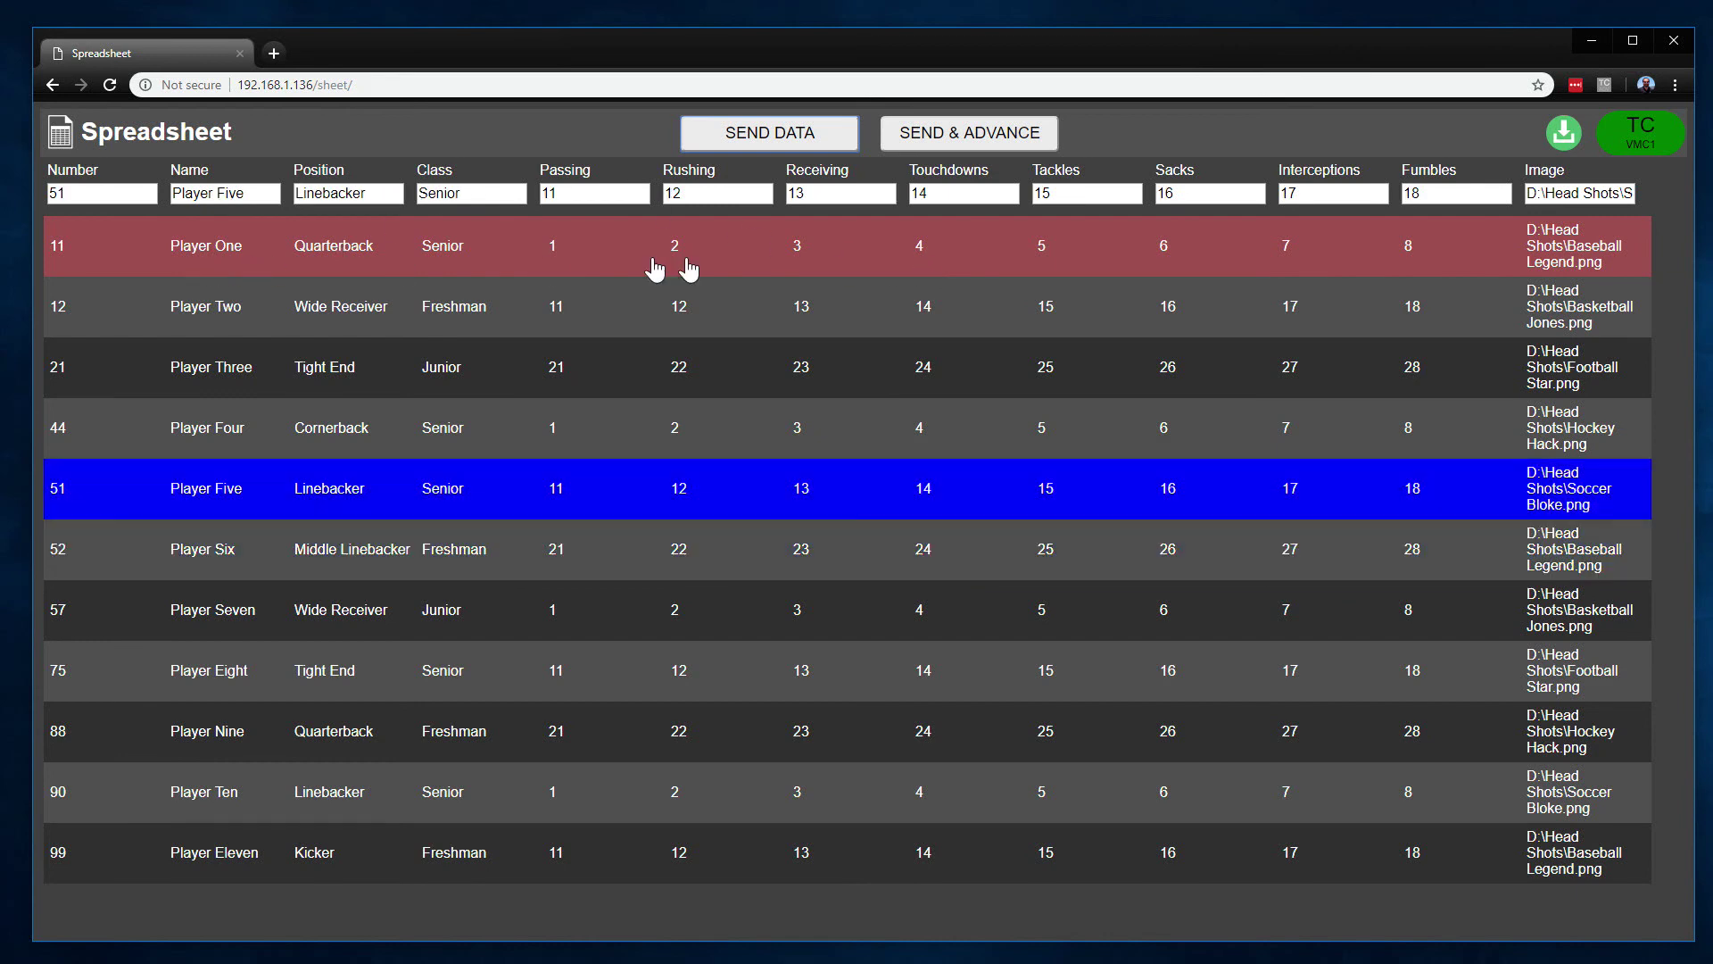
key("Up")
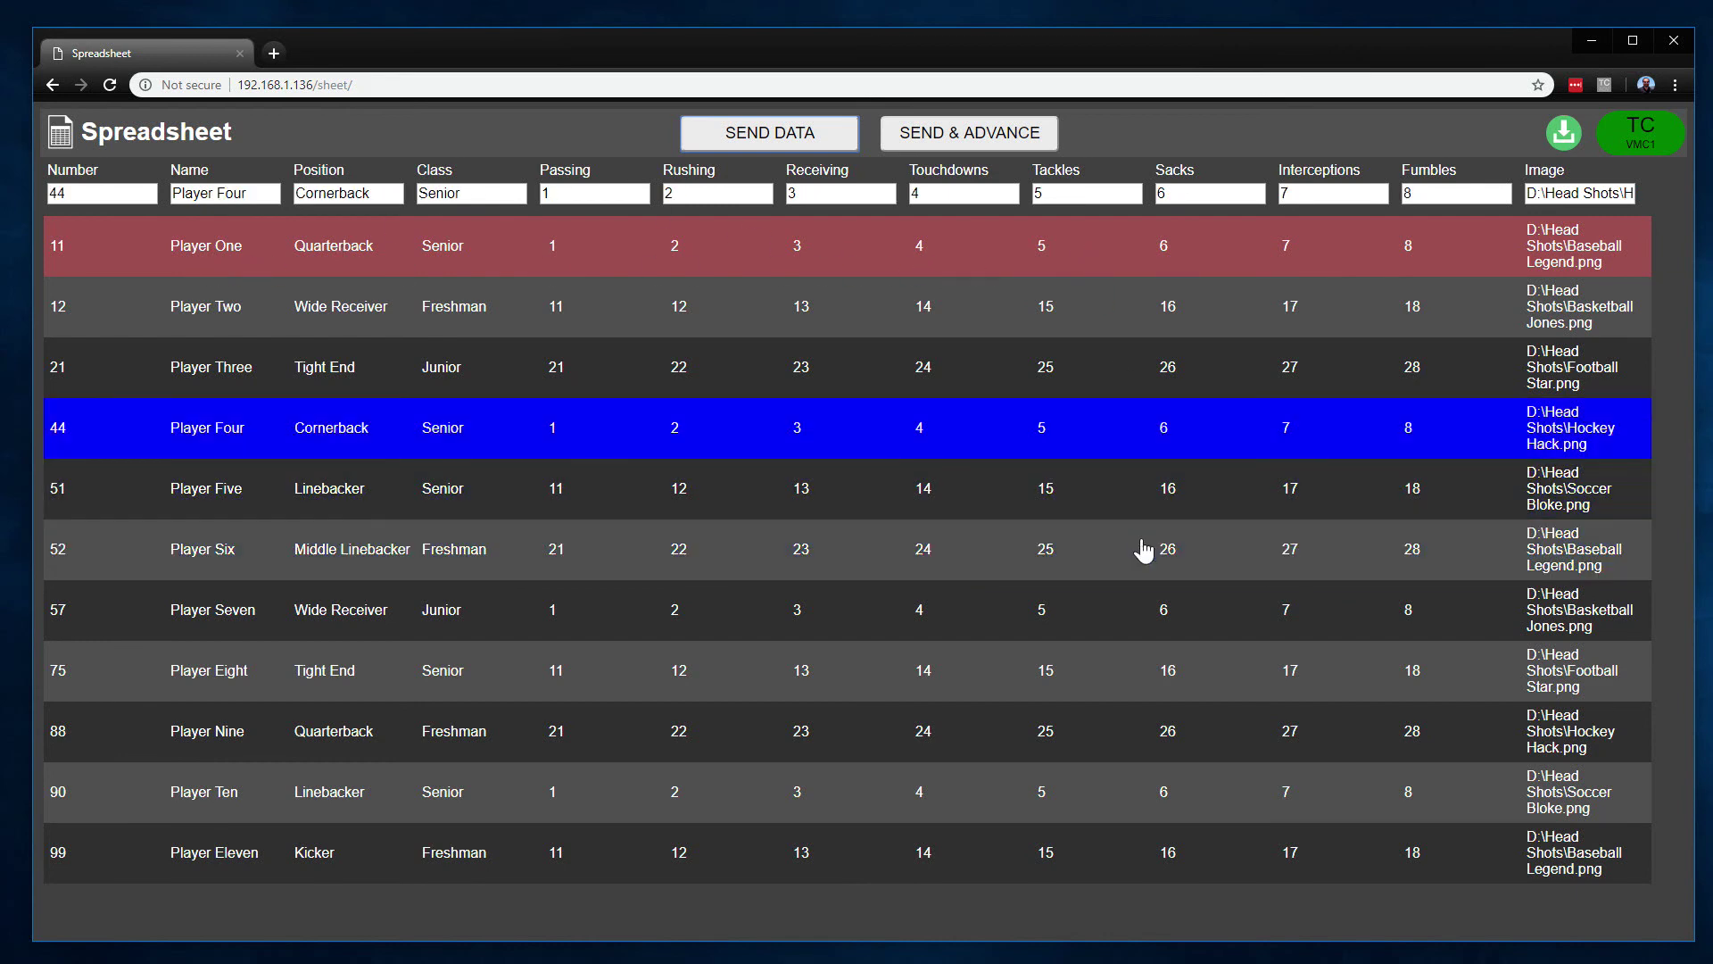
key("Up")
key("Up")
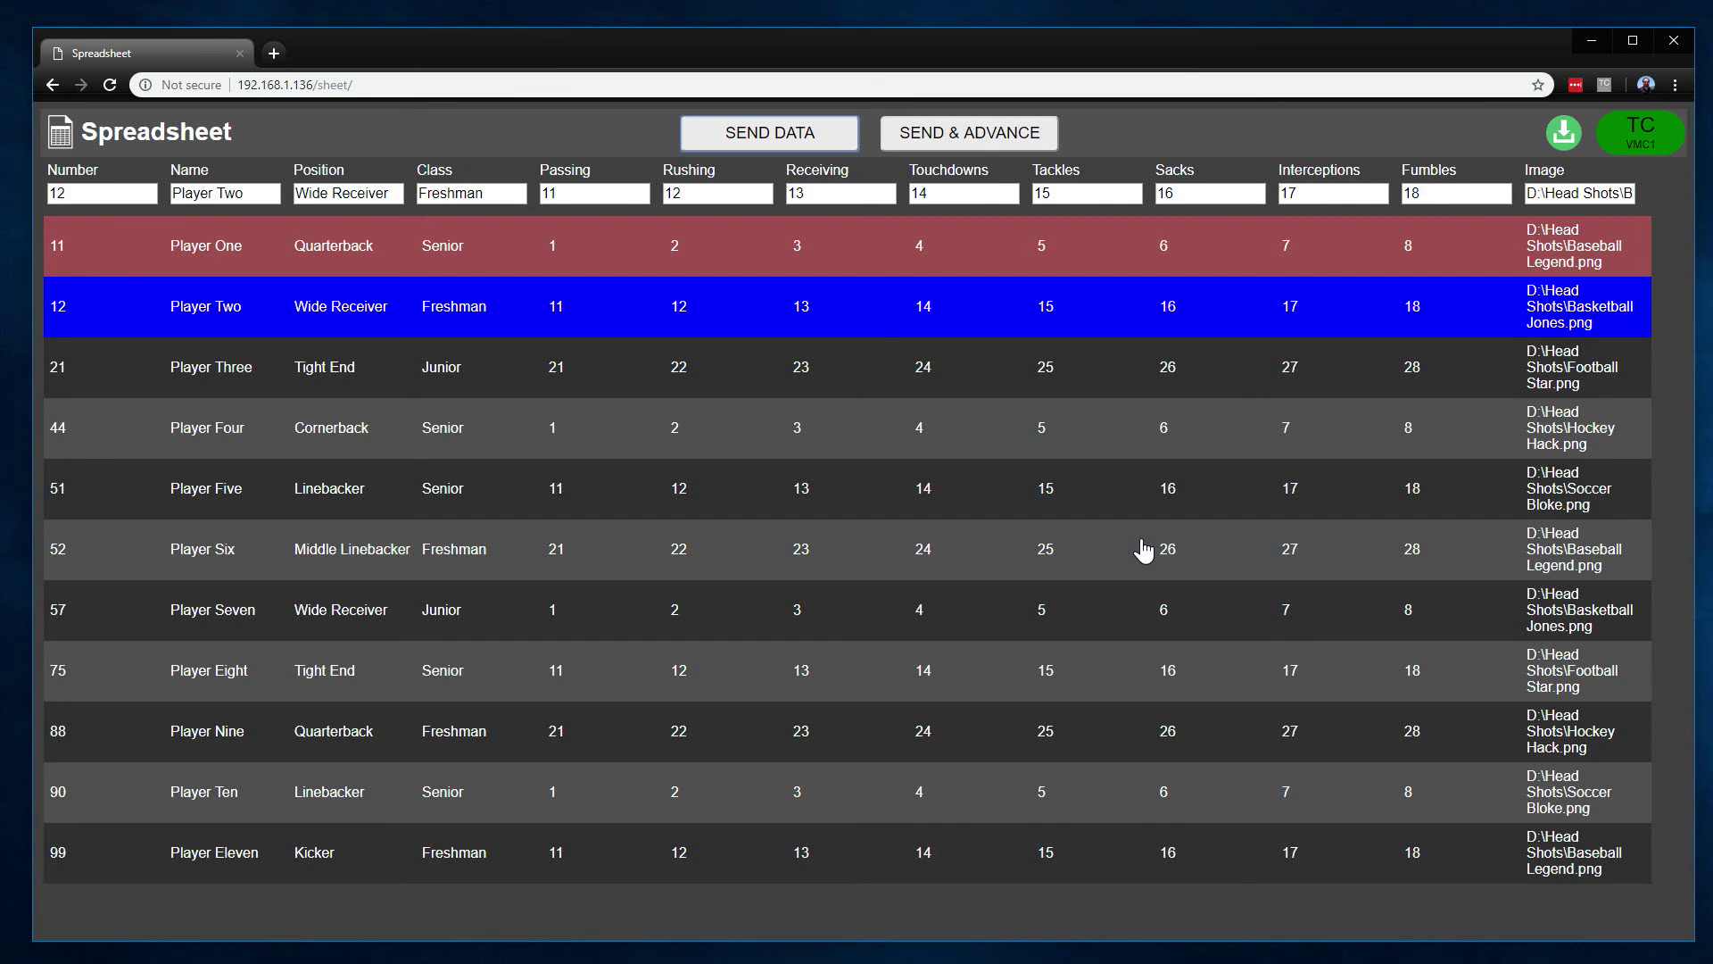
key("Down")
key("Down")
key("Down")
key("Down")
key("Up")
key("Up")
key("Up")
key("Up")
key("Down")
key("Down")
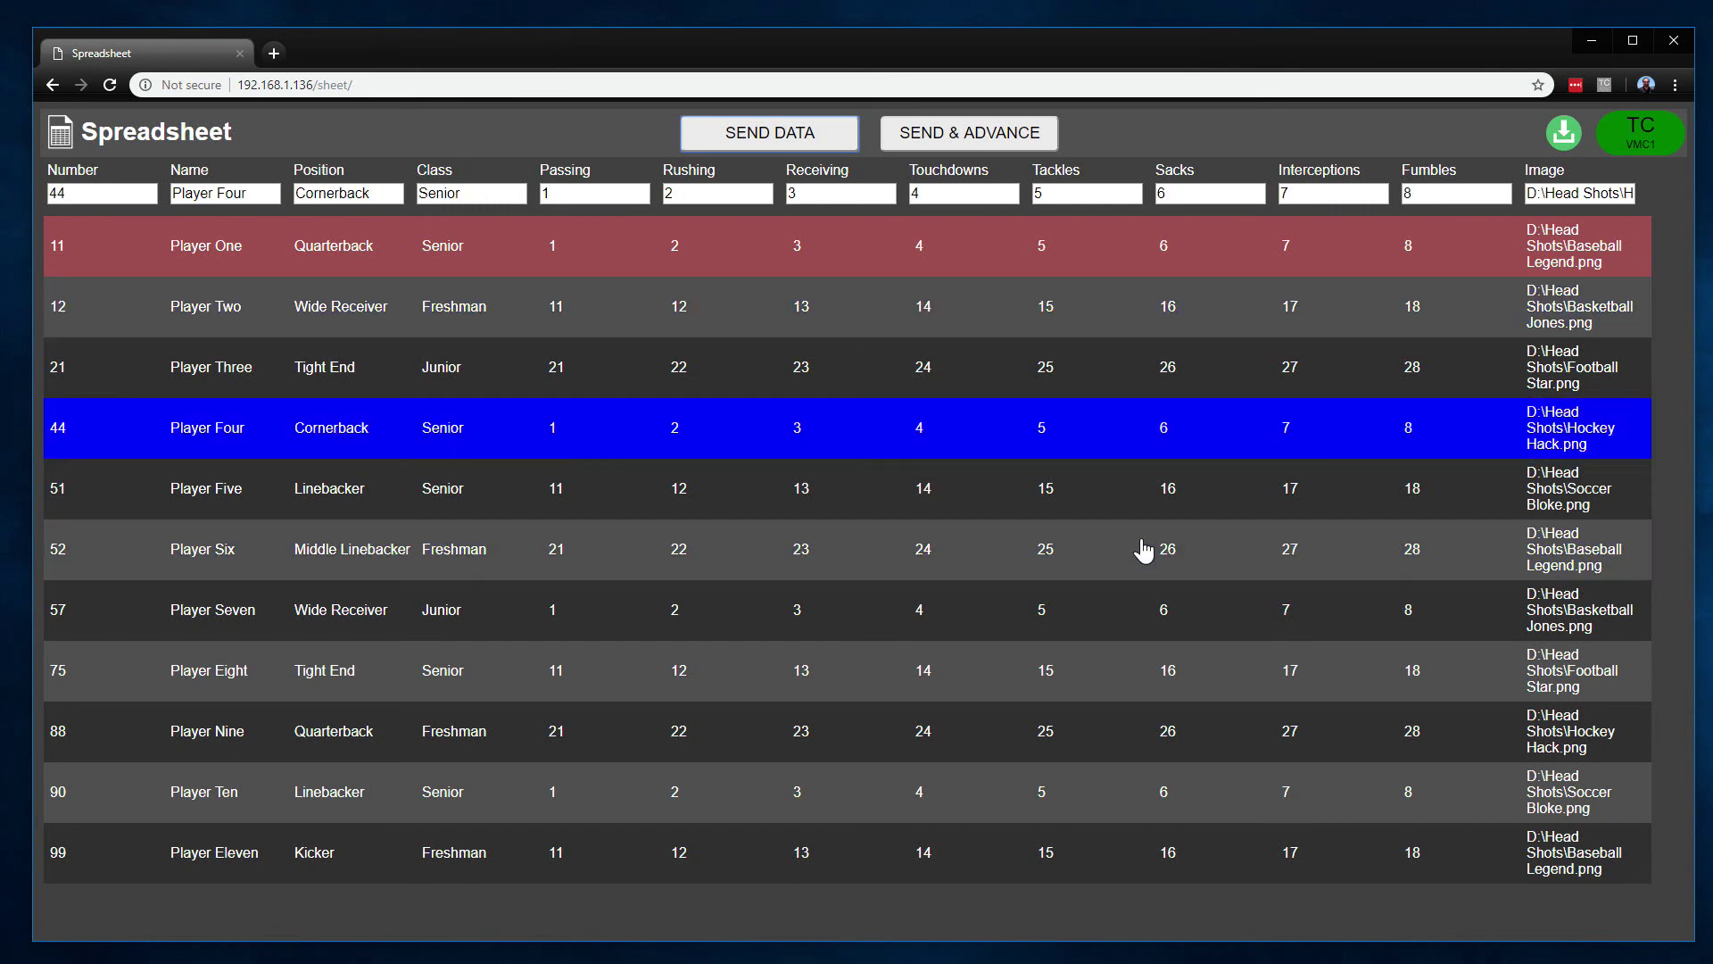
left_click(750, 677)
left_click(739, 433)
left_click(1641, 144)
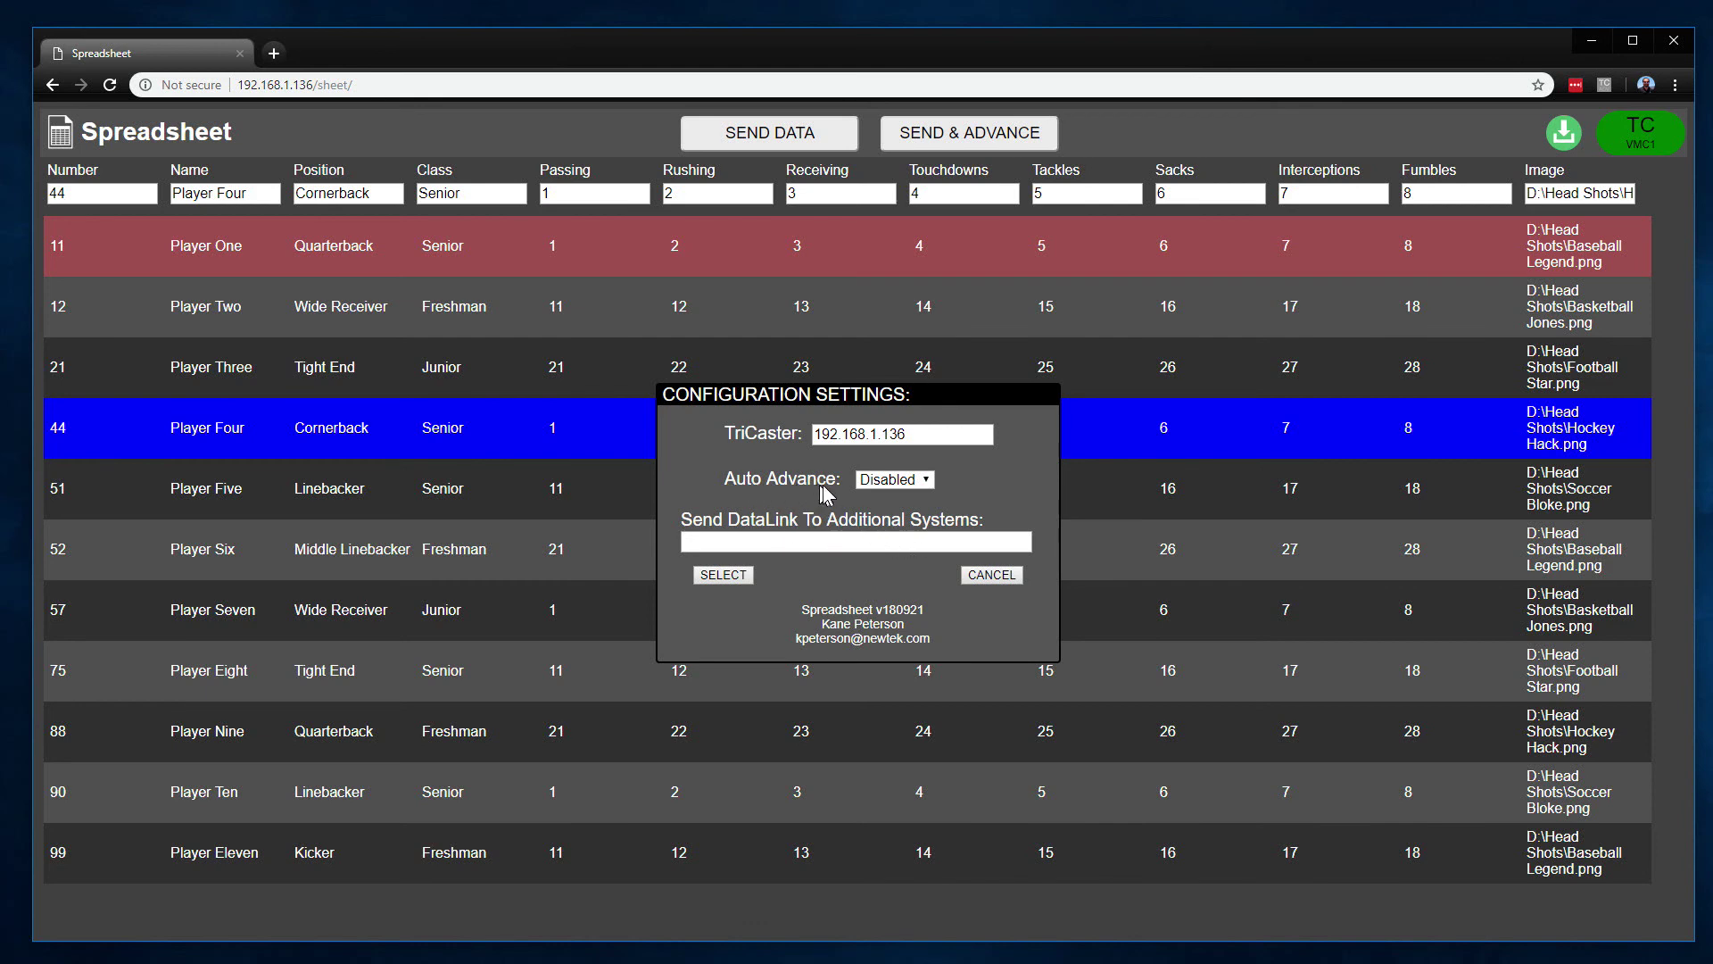
Browse the Auto Advance dropdown options and keep Auto Advance on Disabled
left_click(924, 483)
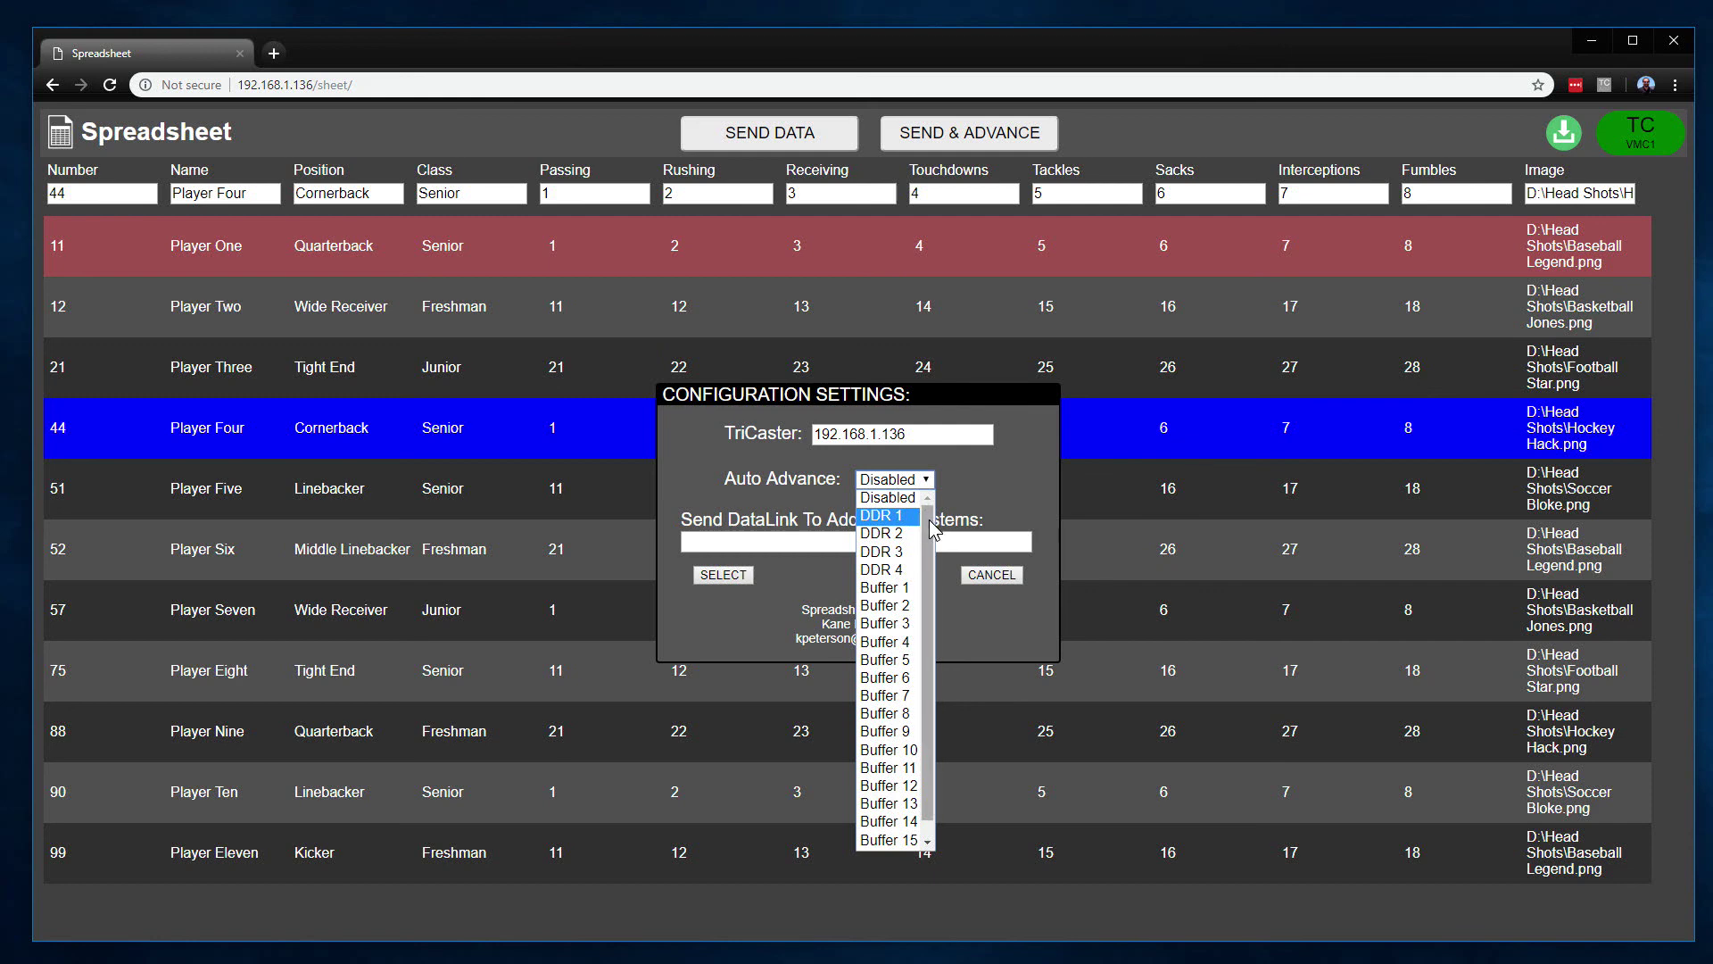
left_click_drag(928, 519, 937, 621)
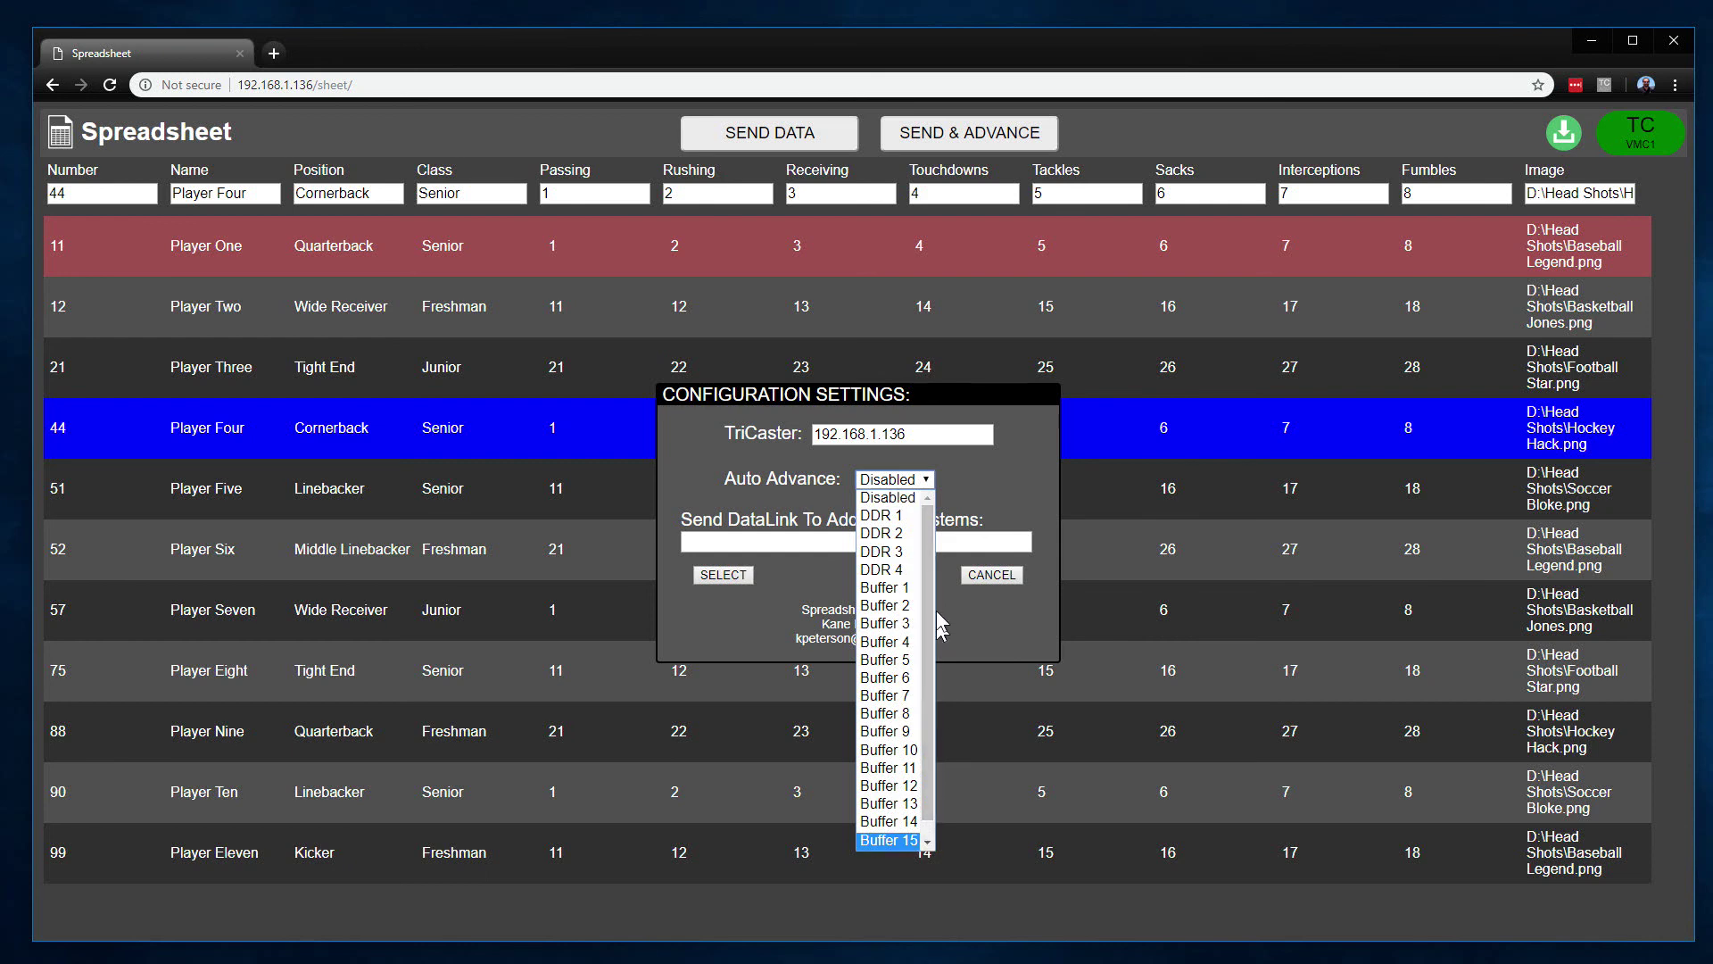
left_click(982, 485)
left_click(756, 540)
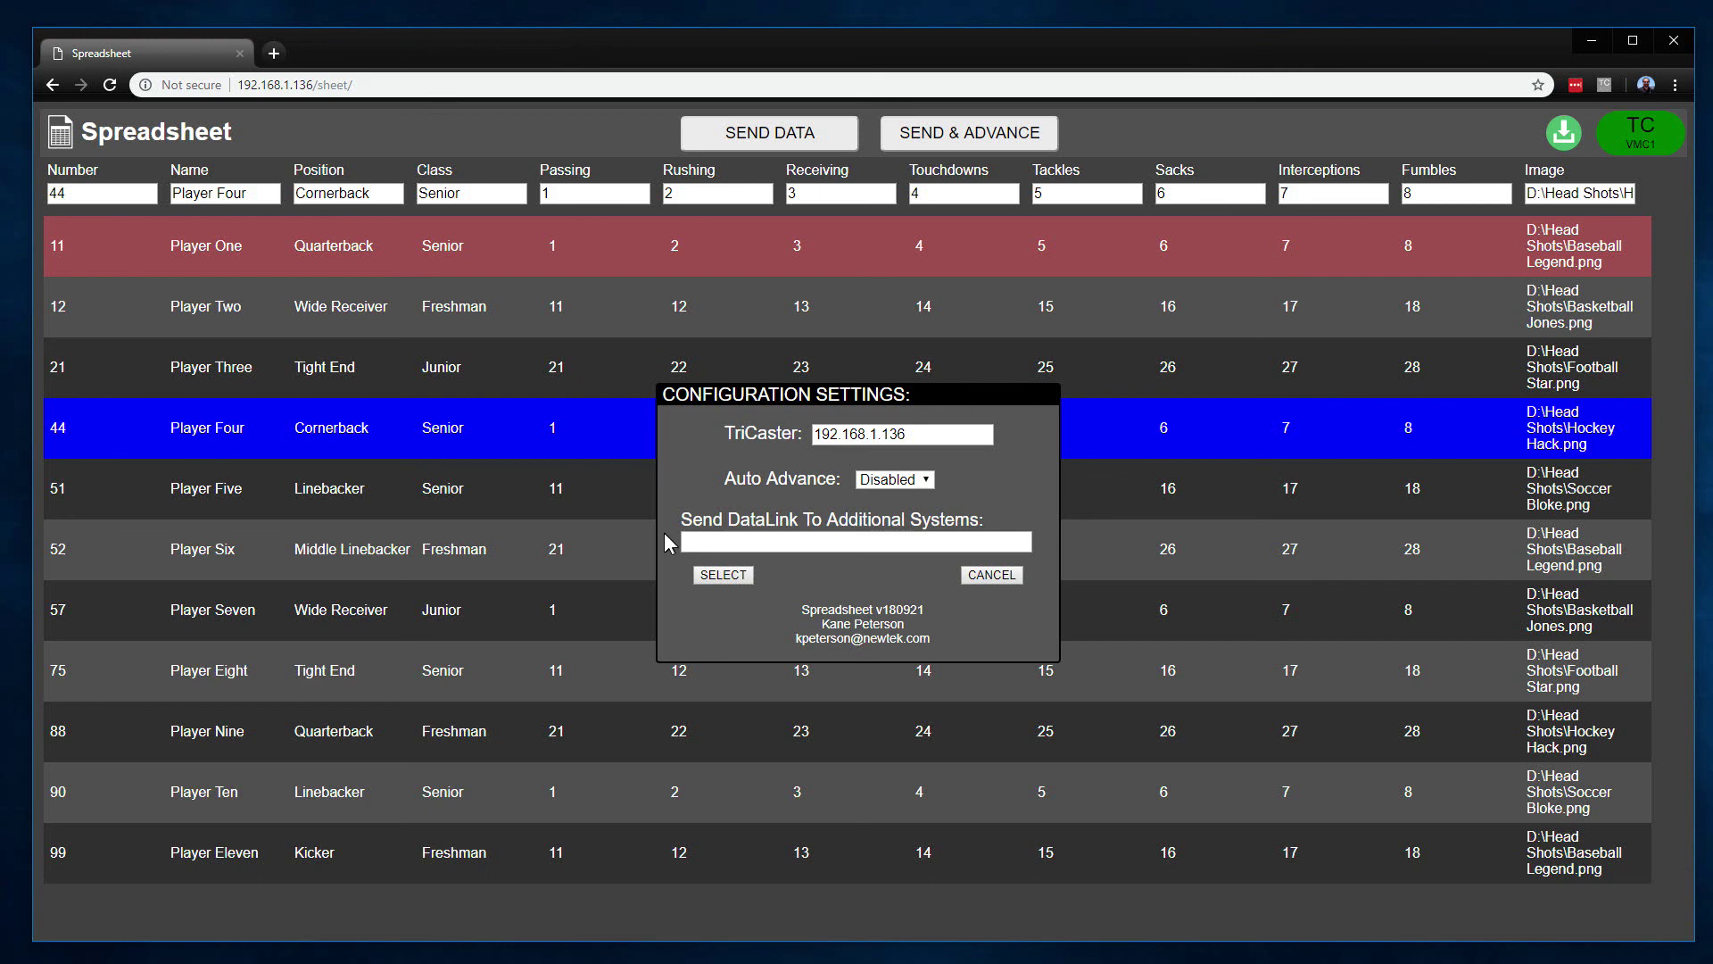
left_click(721, 541)
left_click(989, 575)
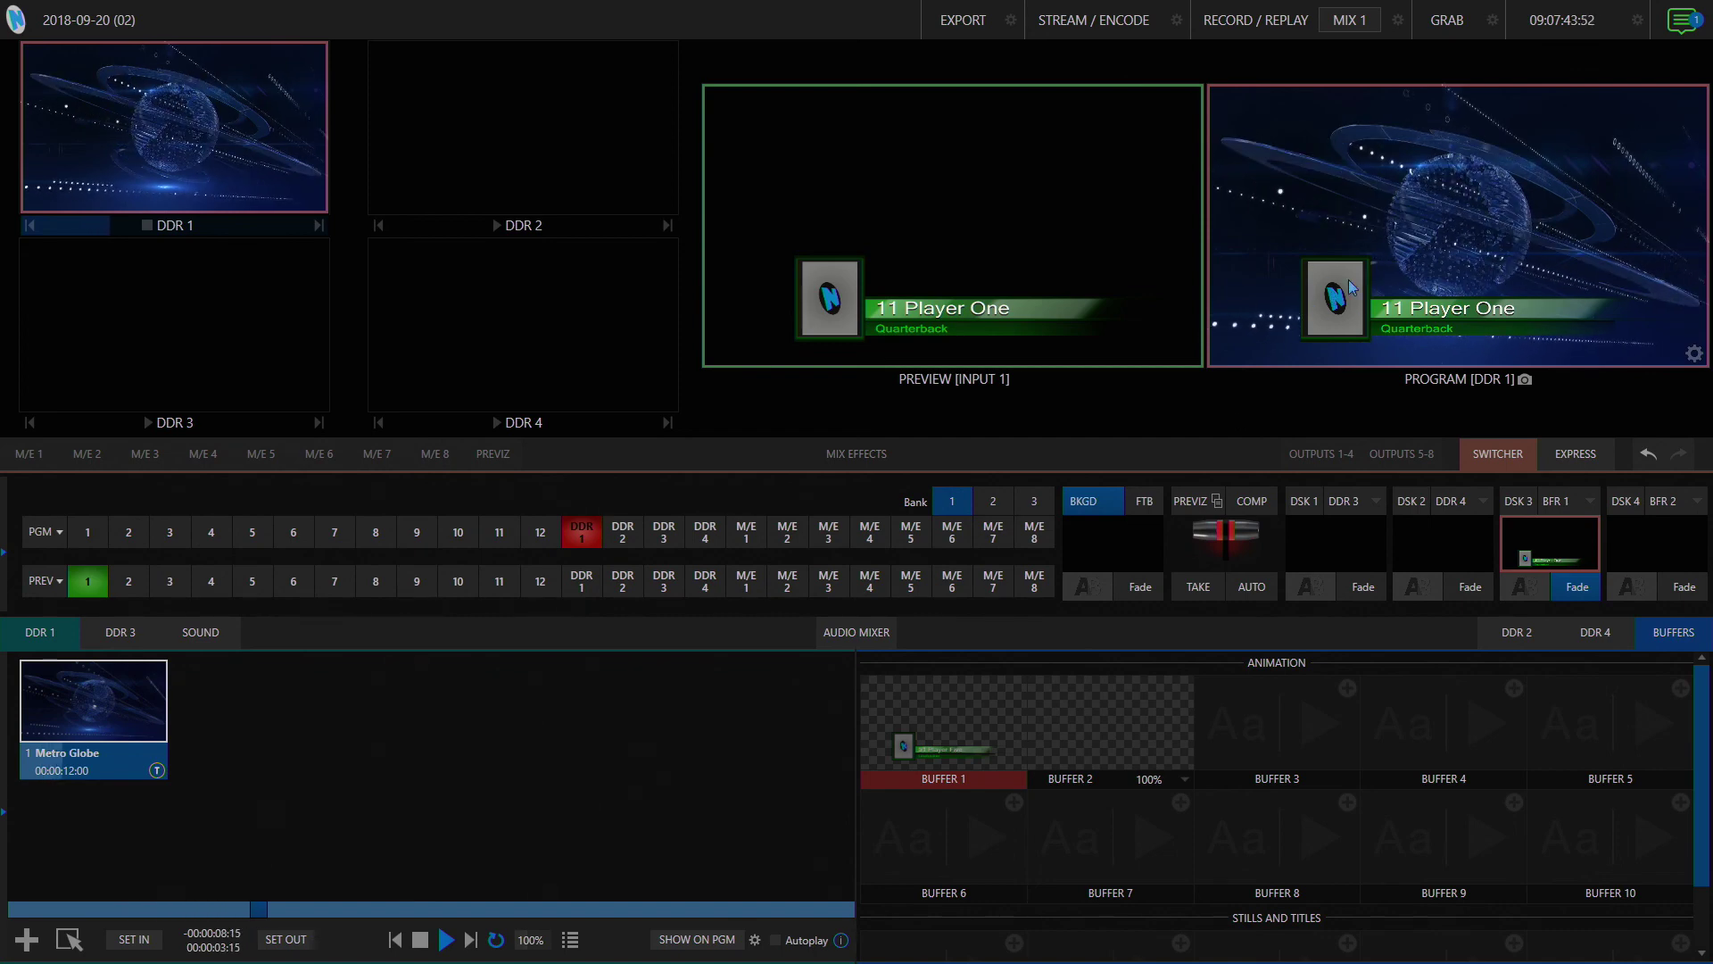
Set Buffer 1's title image source to %sheet_Image% and close the title editor
left_click(873, 755)
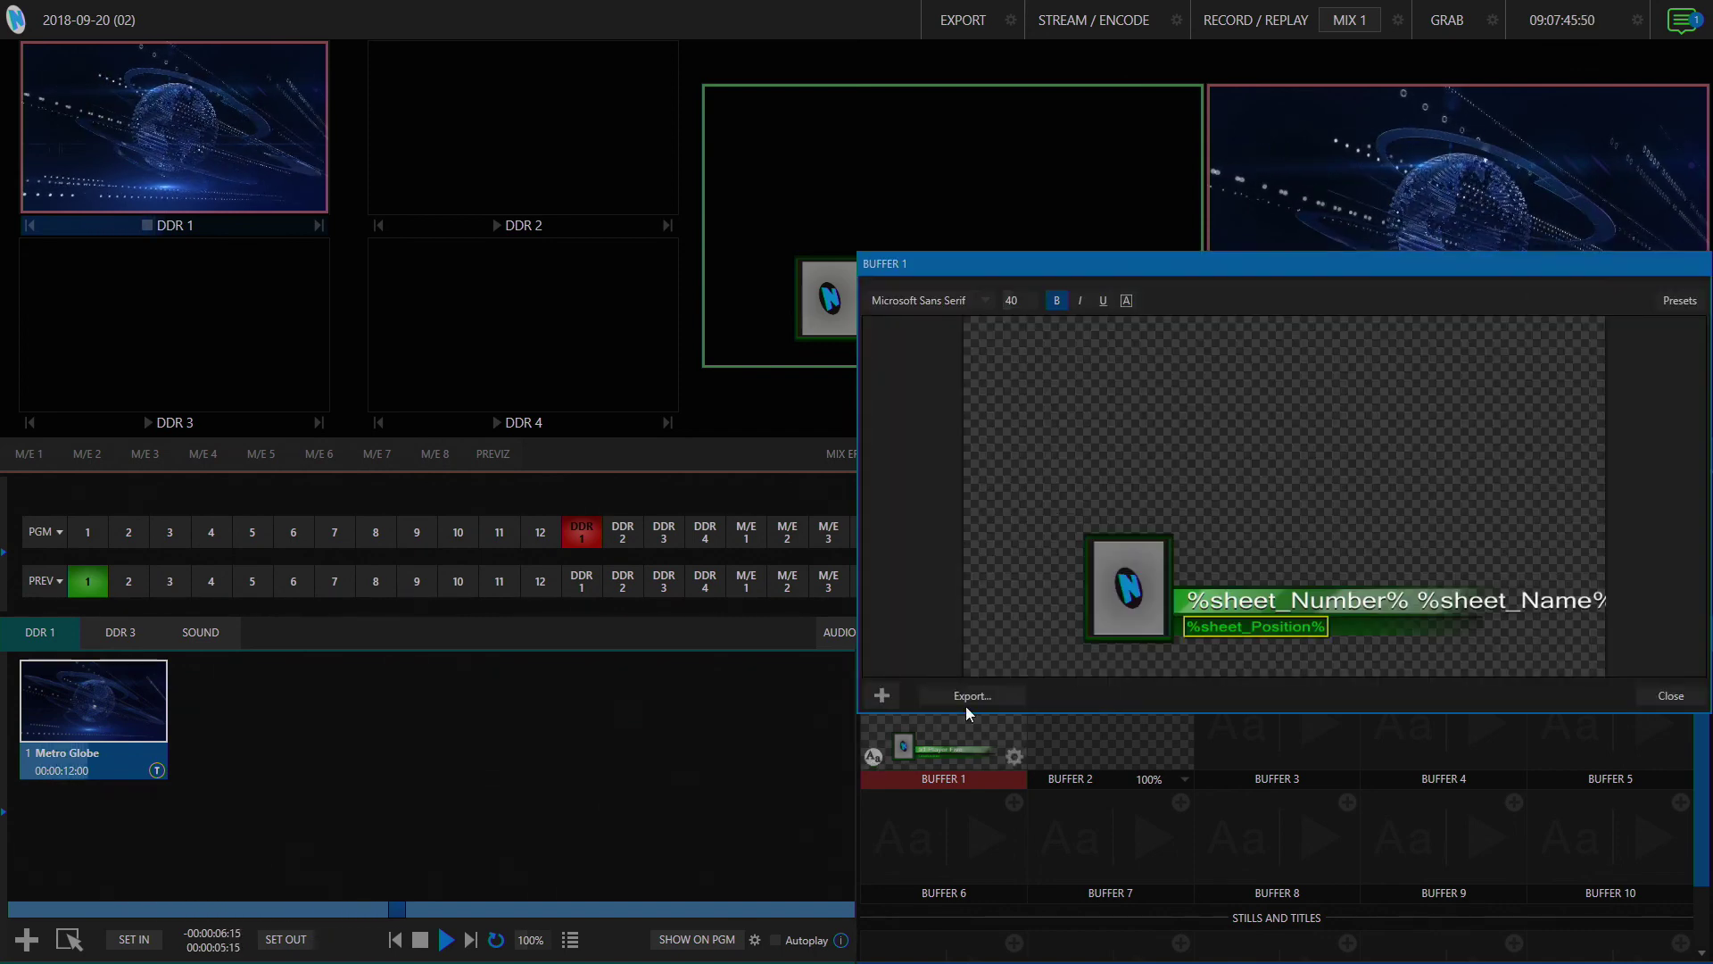
right_click(1136, 579)
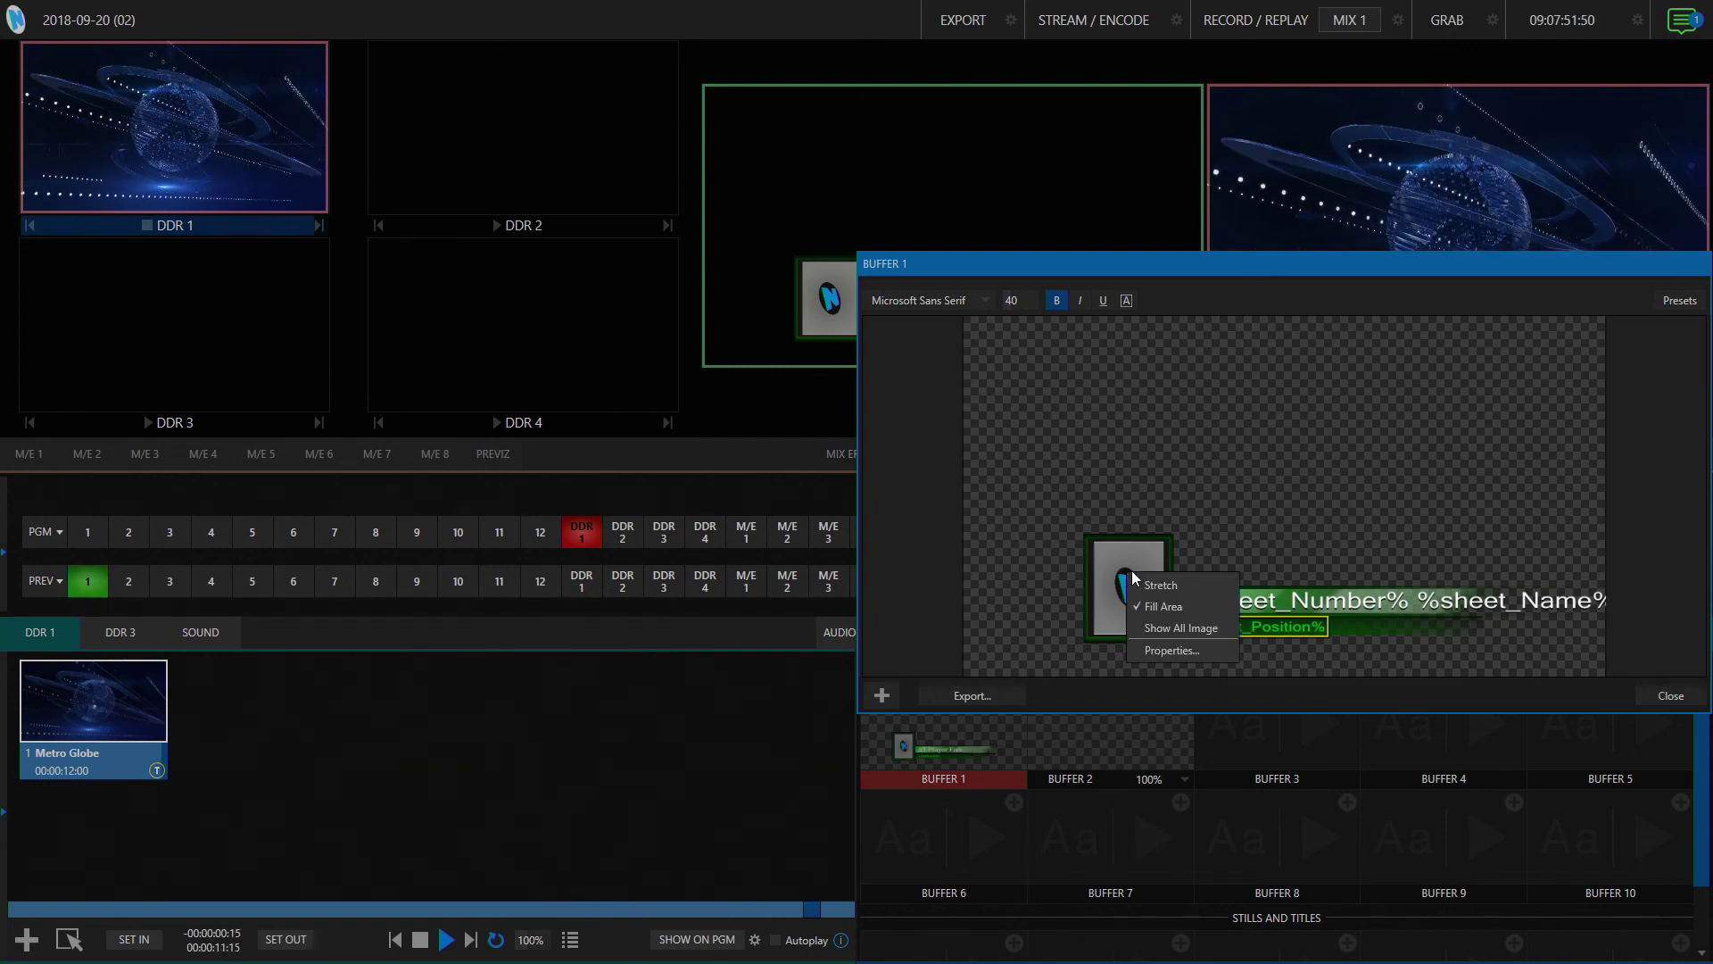
left_click(1160, 651)
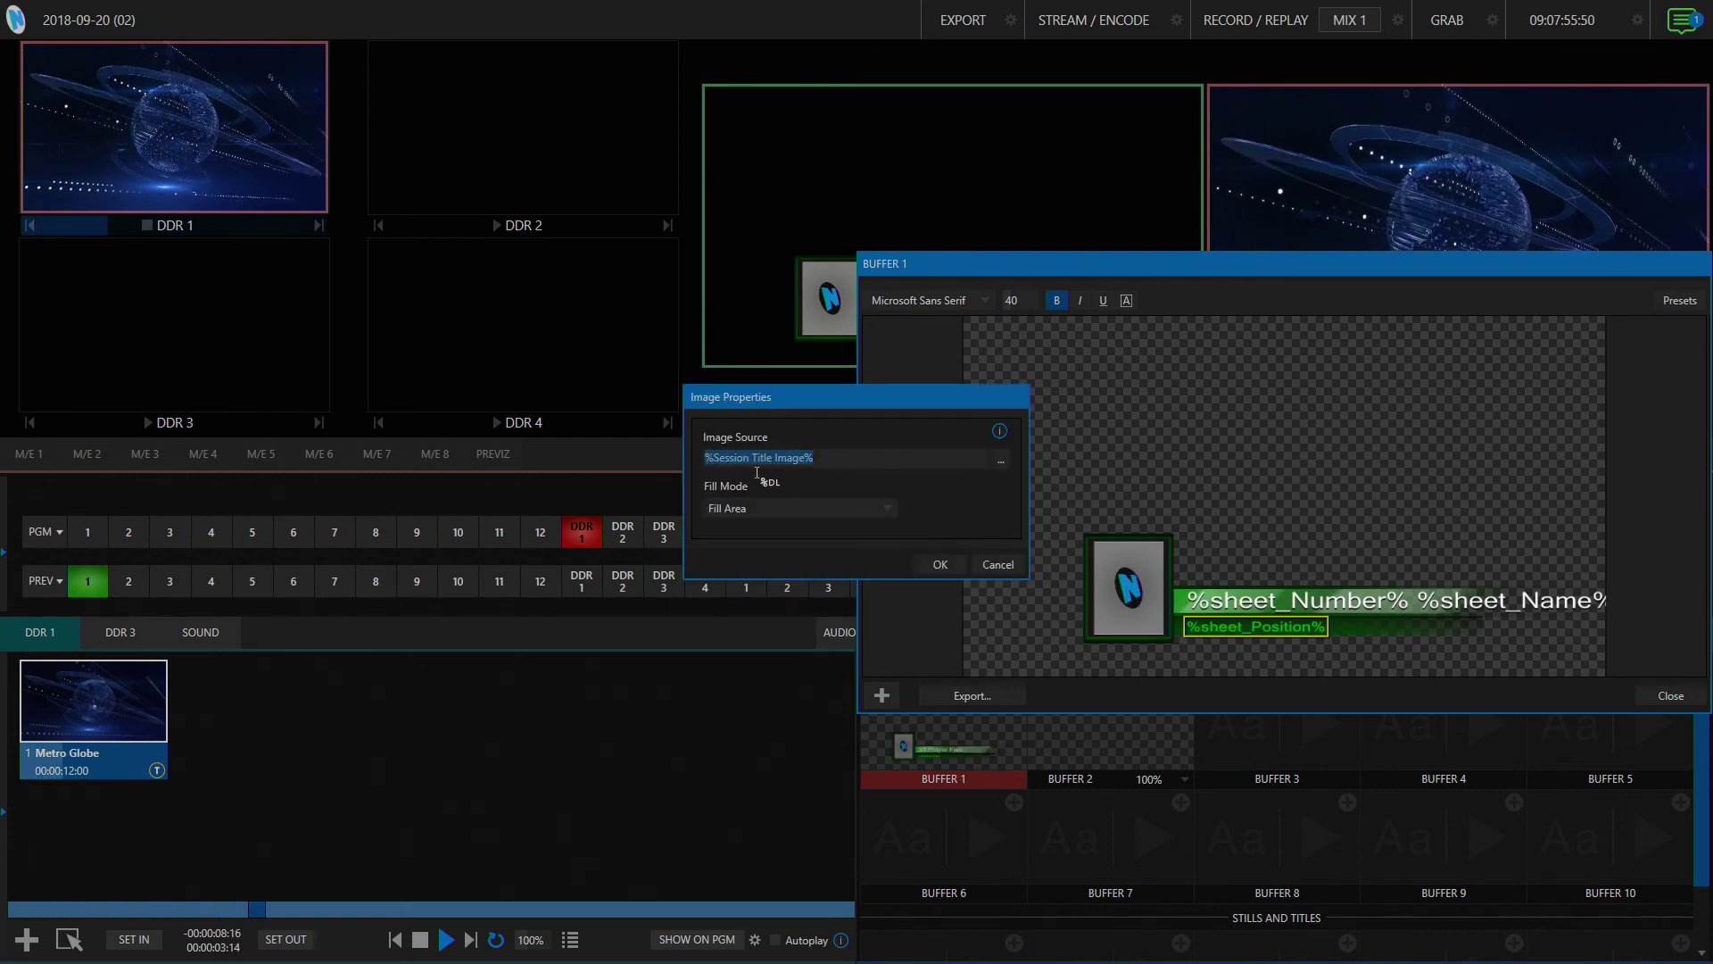
type("%")
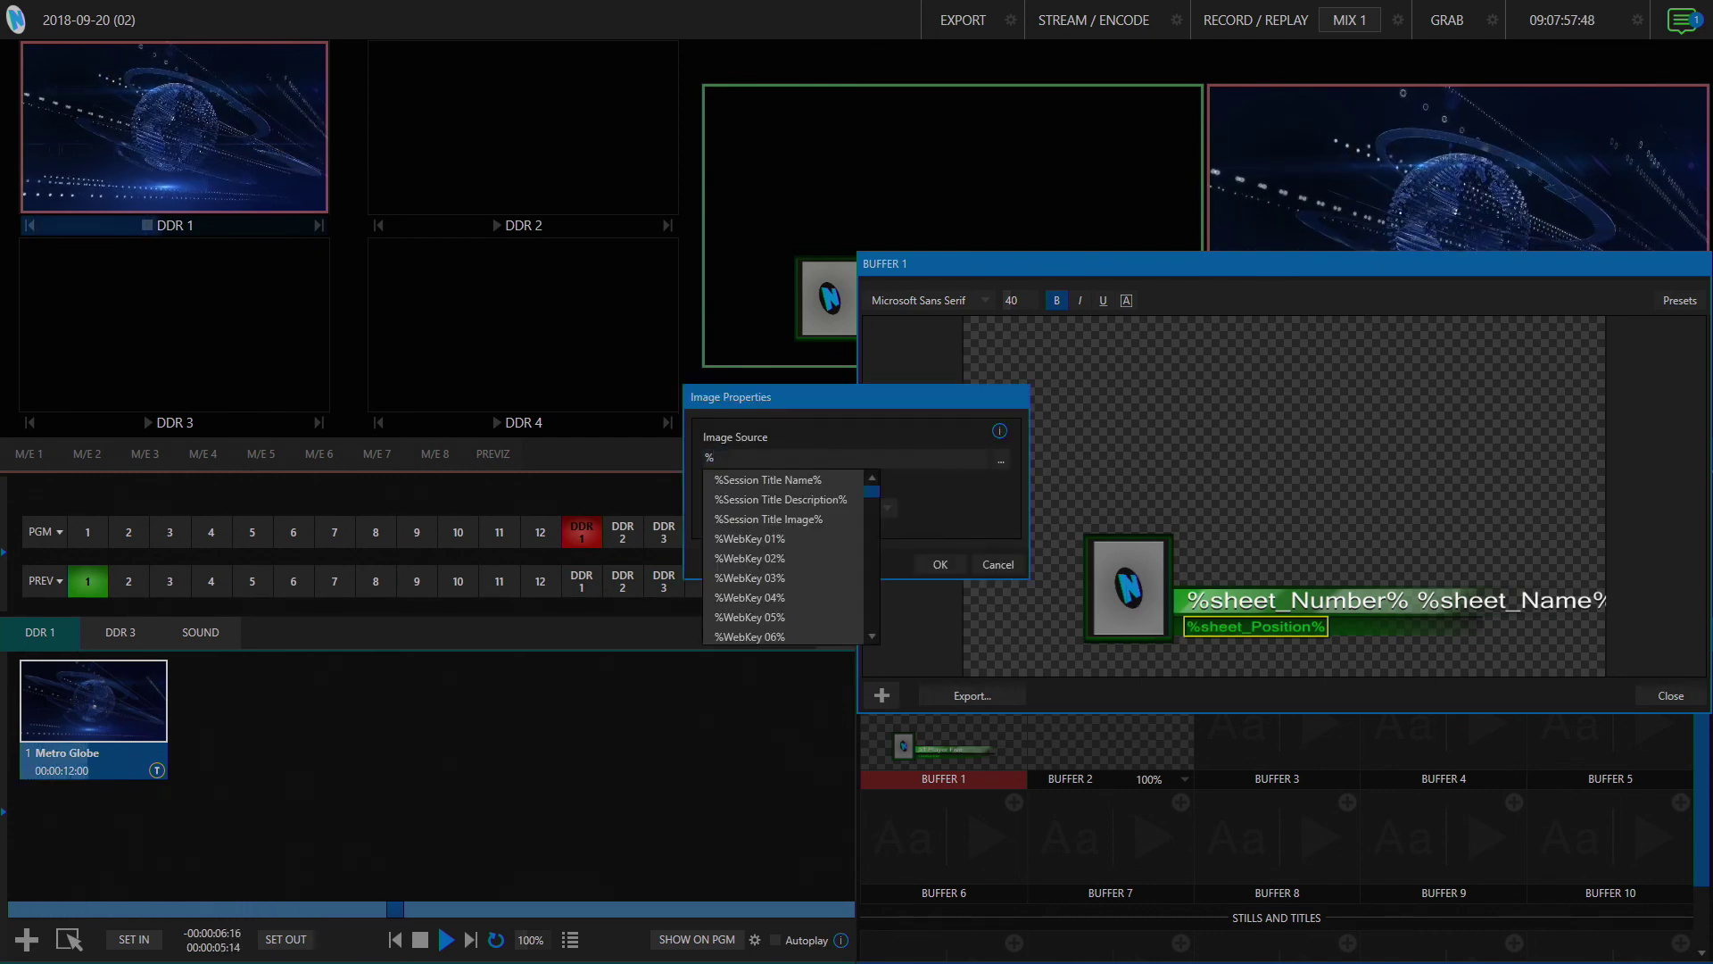
type("shee")
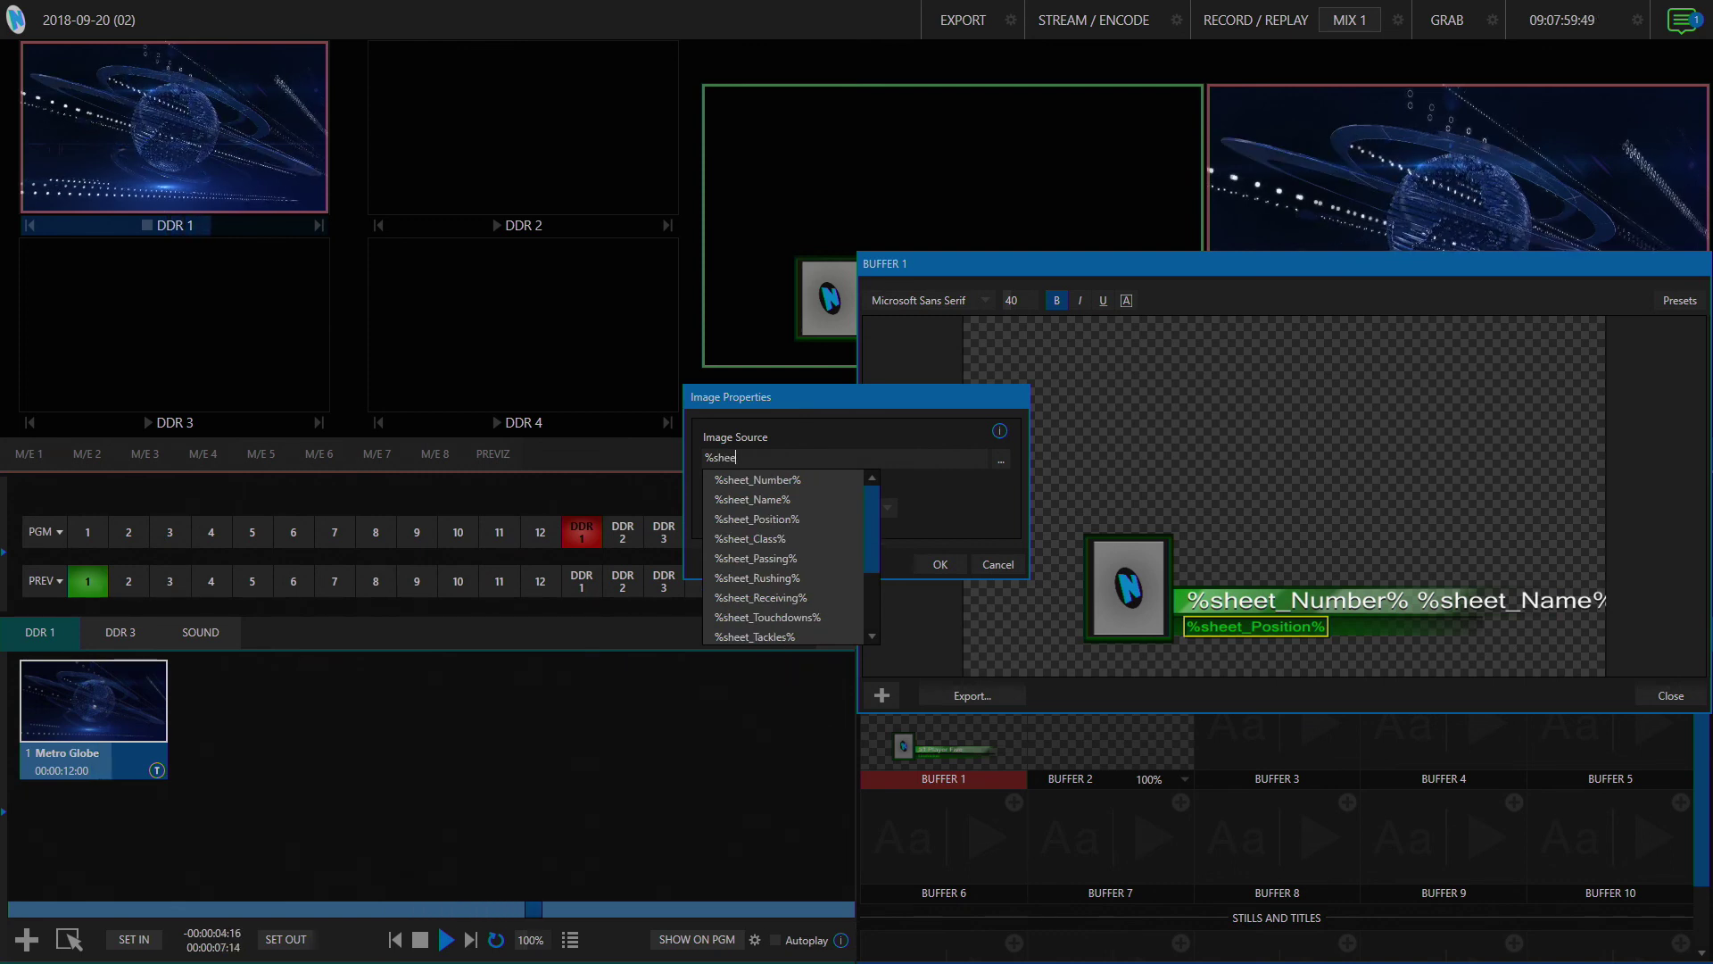
type("t")
left_click_drag(870, 539, 876, 607)
left_click(775, 616)
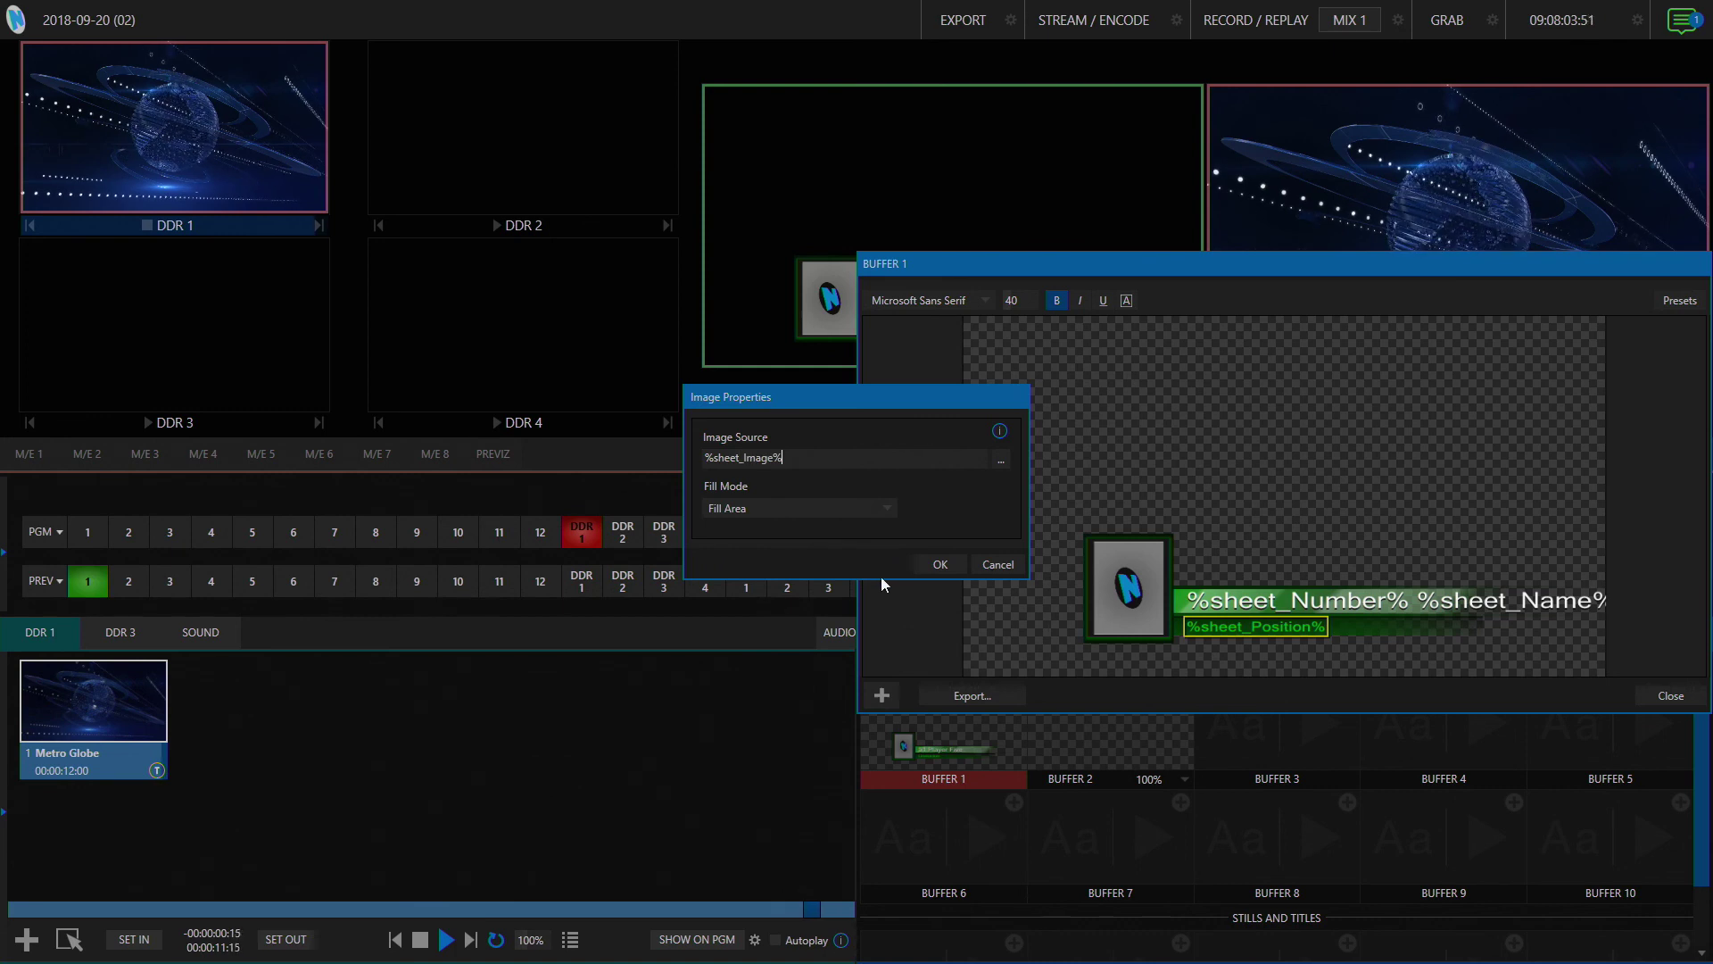
left_click(940, 565)
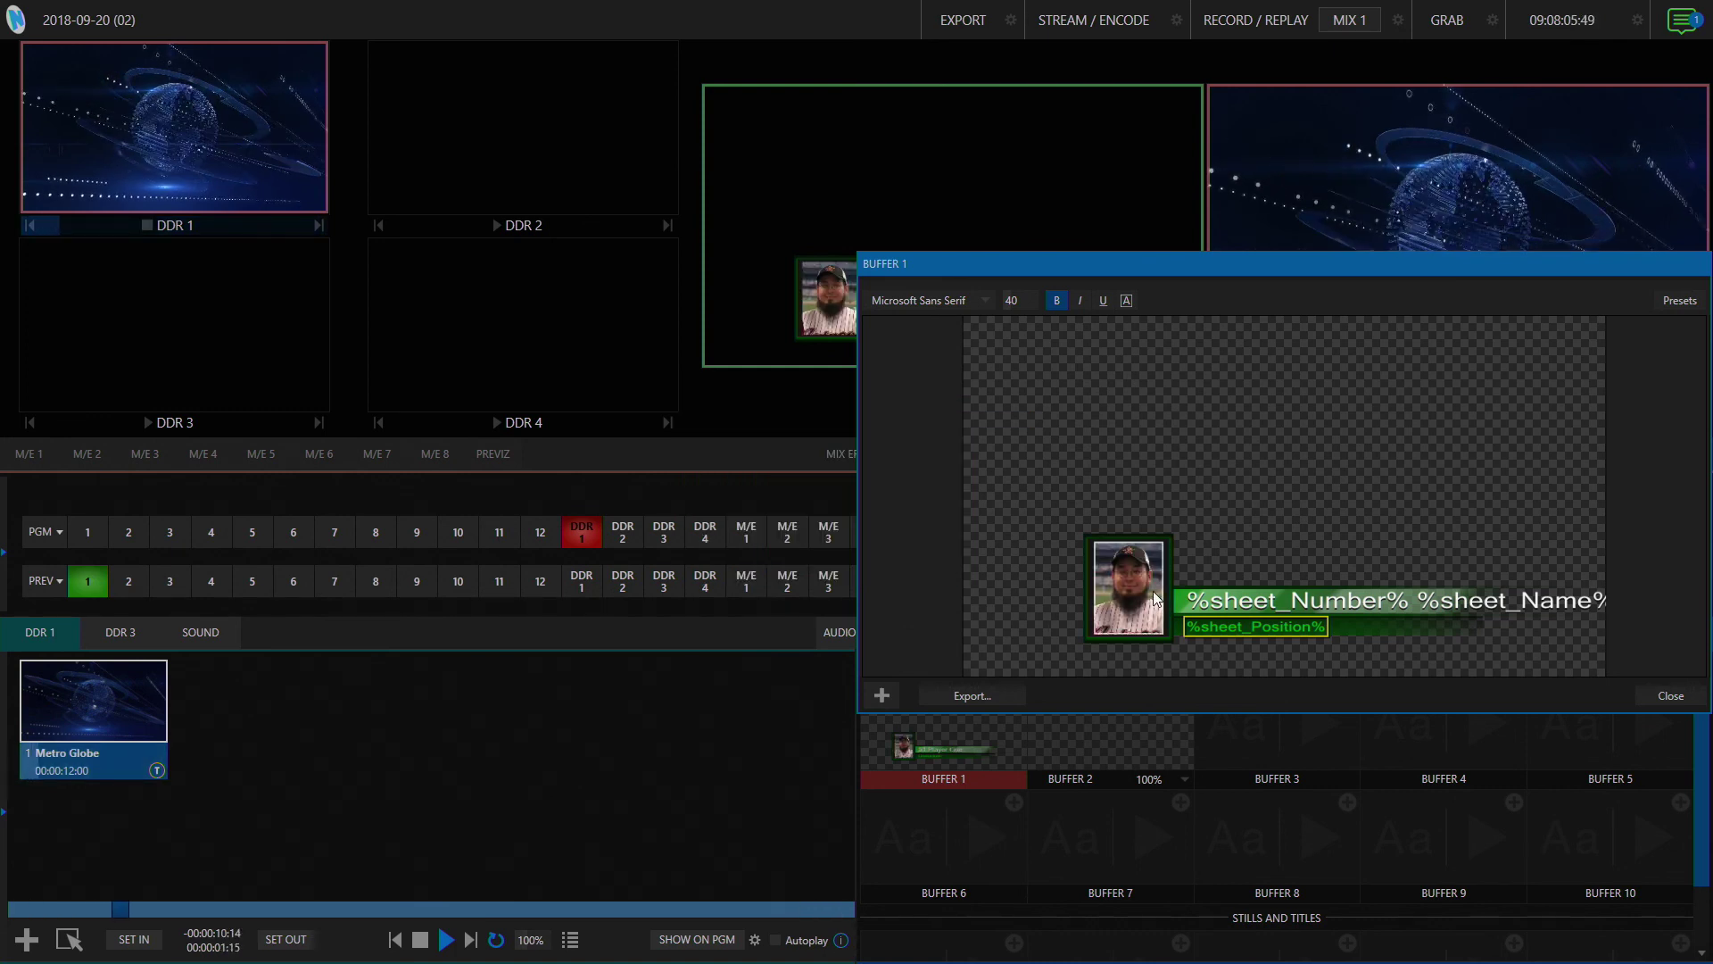
left_click(1670, 695)
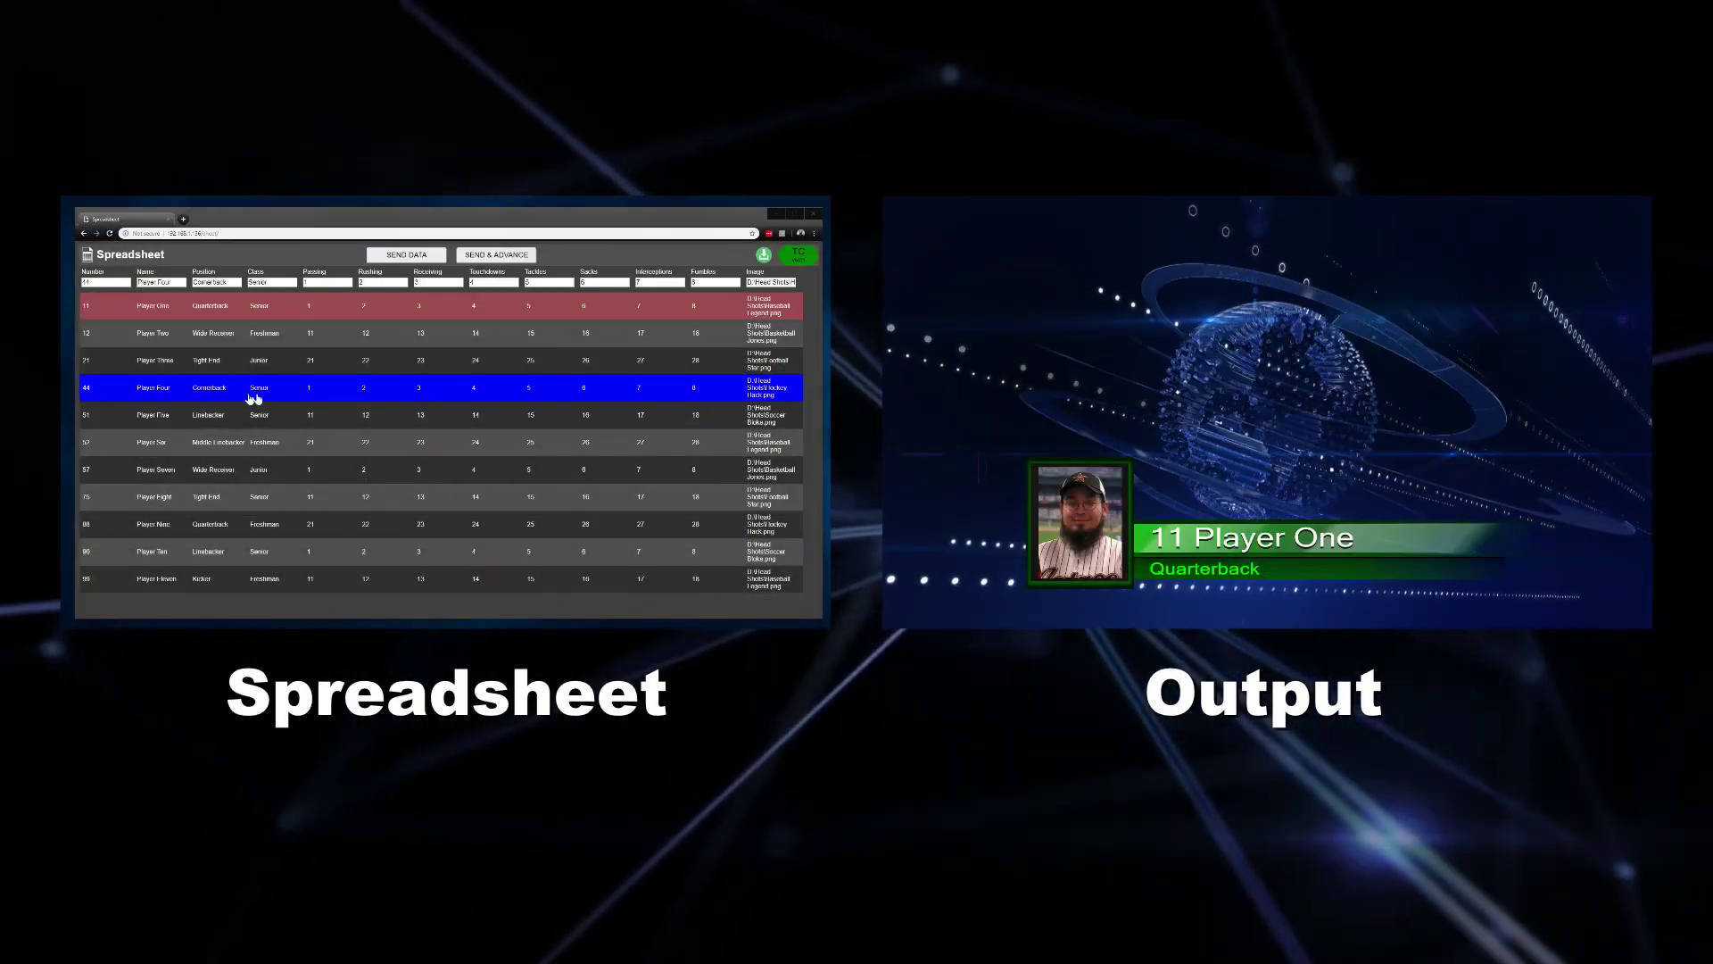
Send Player Three, then Players Four and Five via SEND & ADVANCE, ending on 51 Player Five
left_click(312, 365)
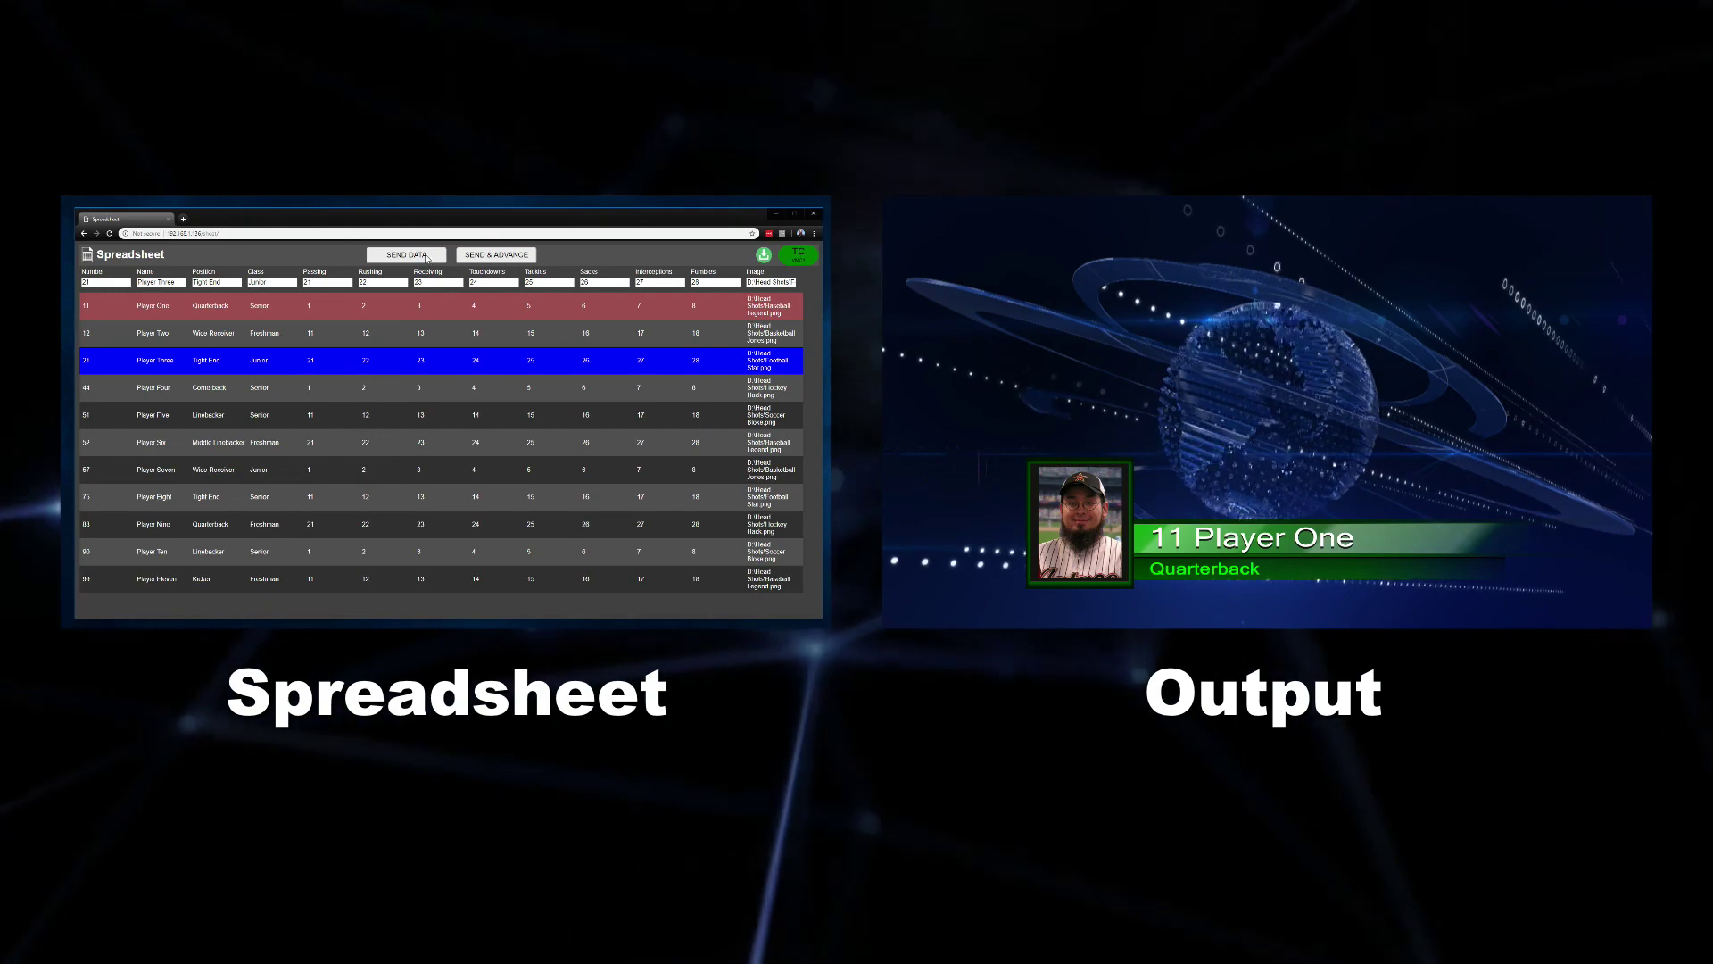
left_click(426, 256)
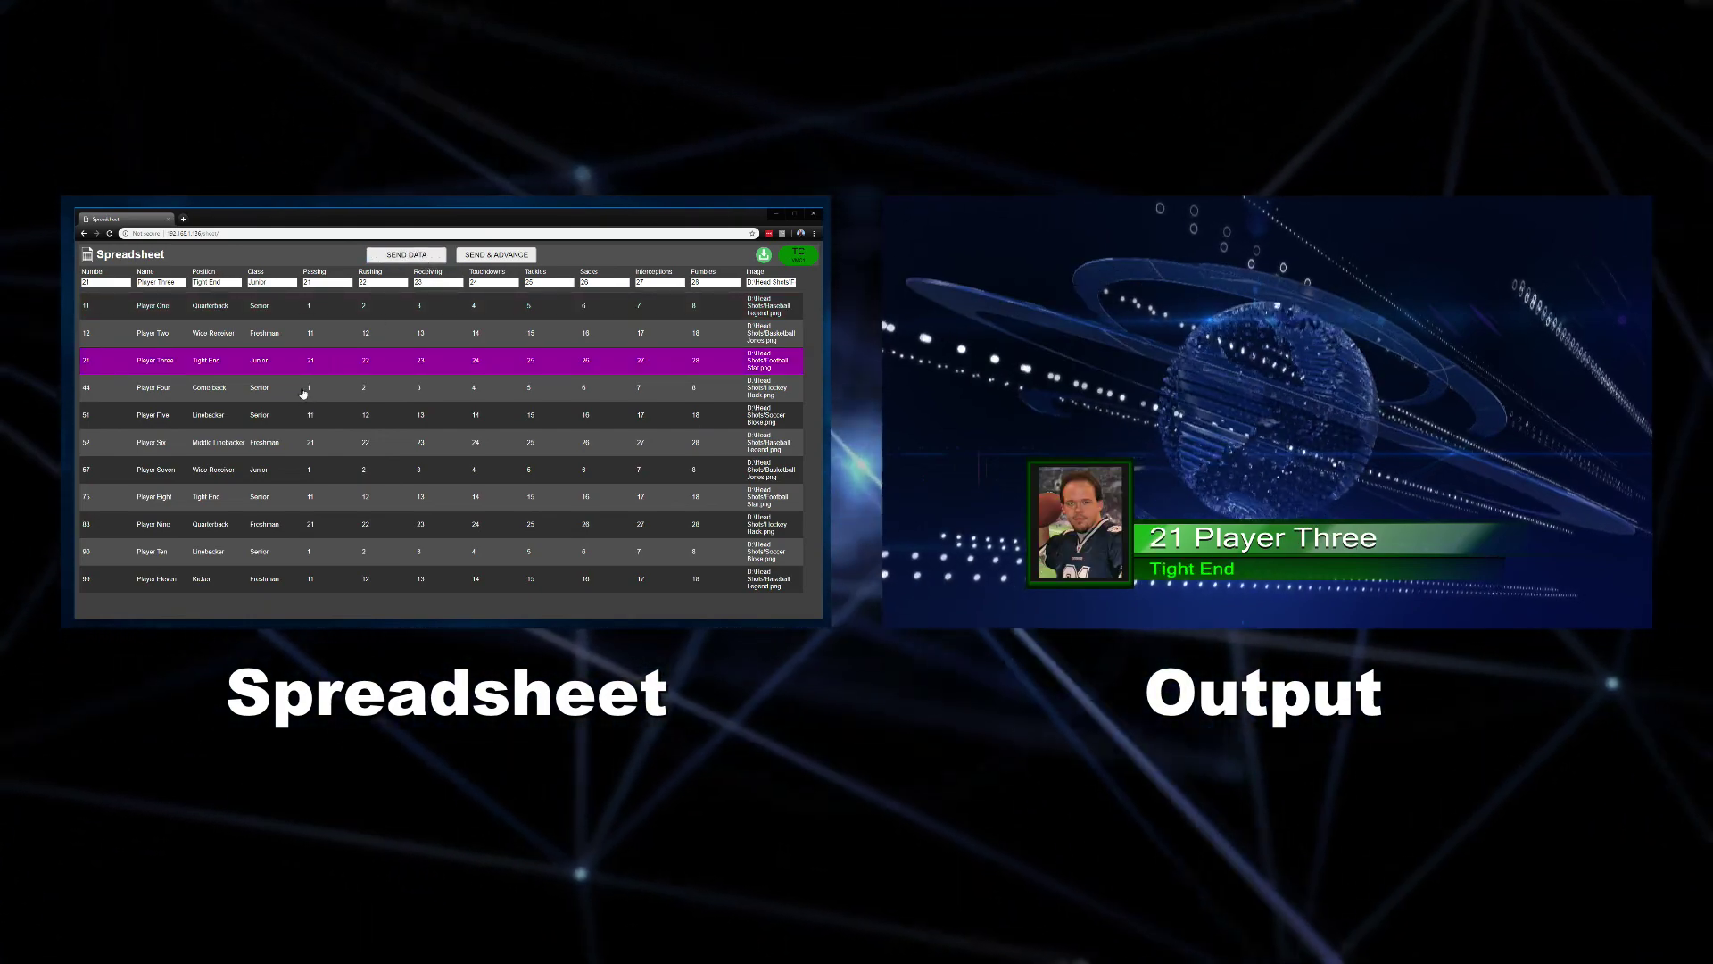
left_click(304, 391)
left_click(489, 255)
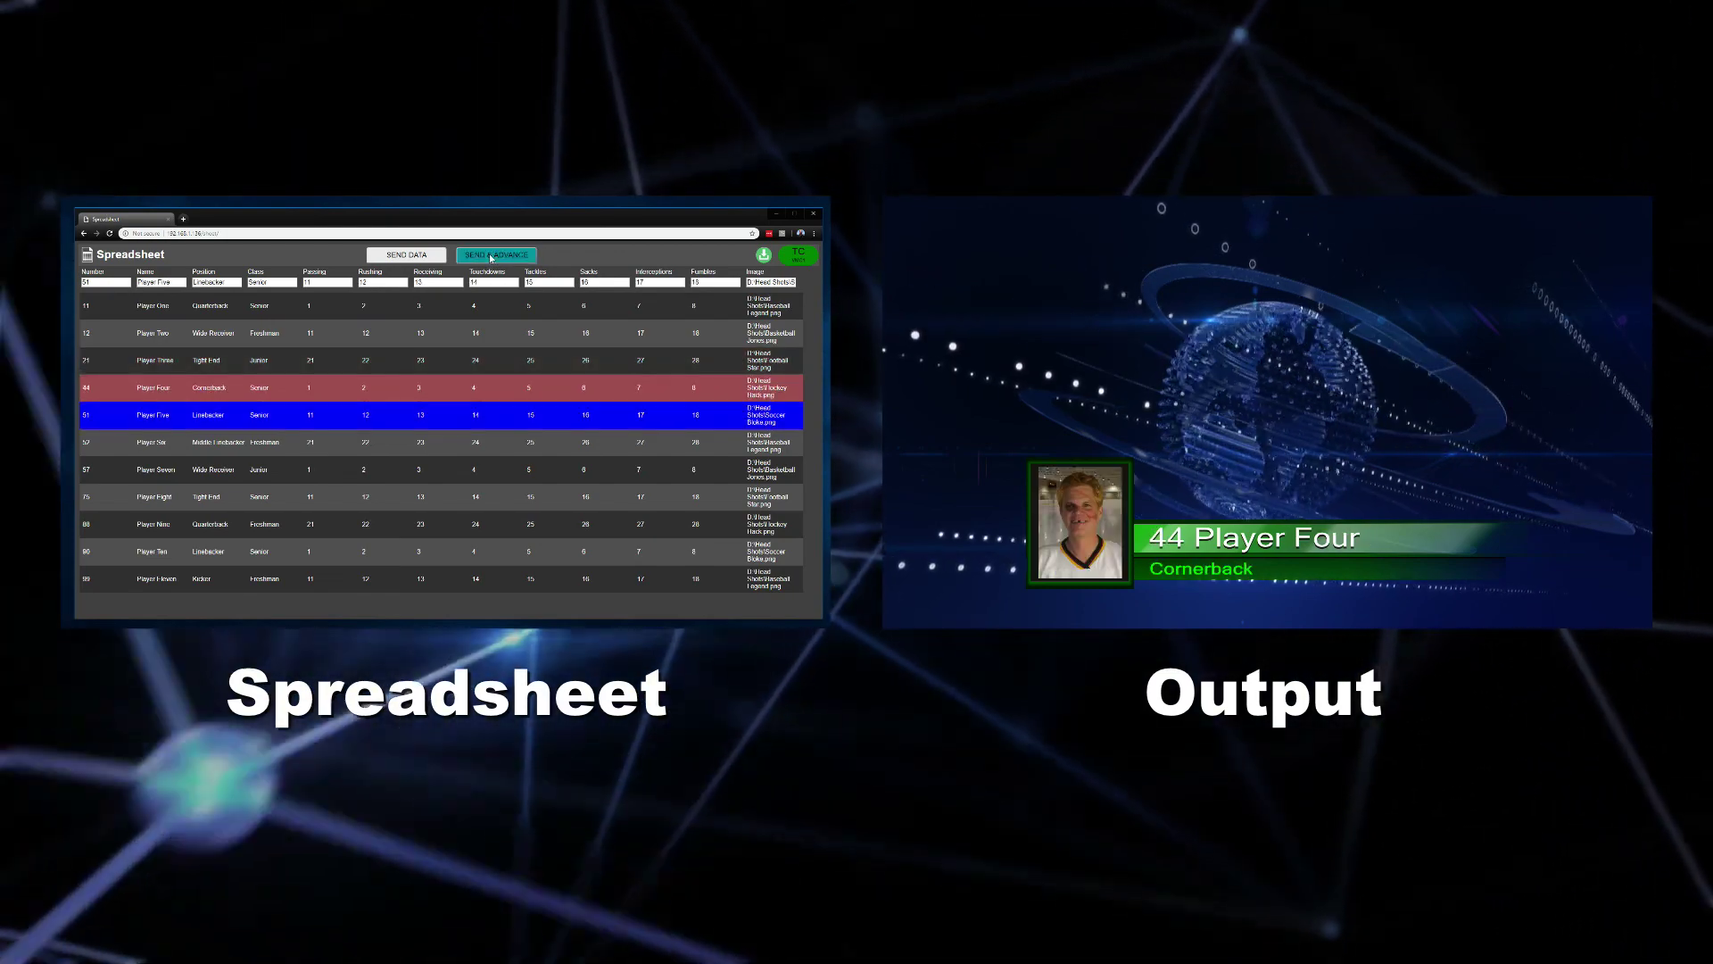
left_click(489, 255)
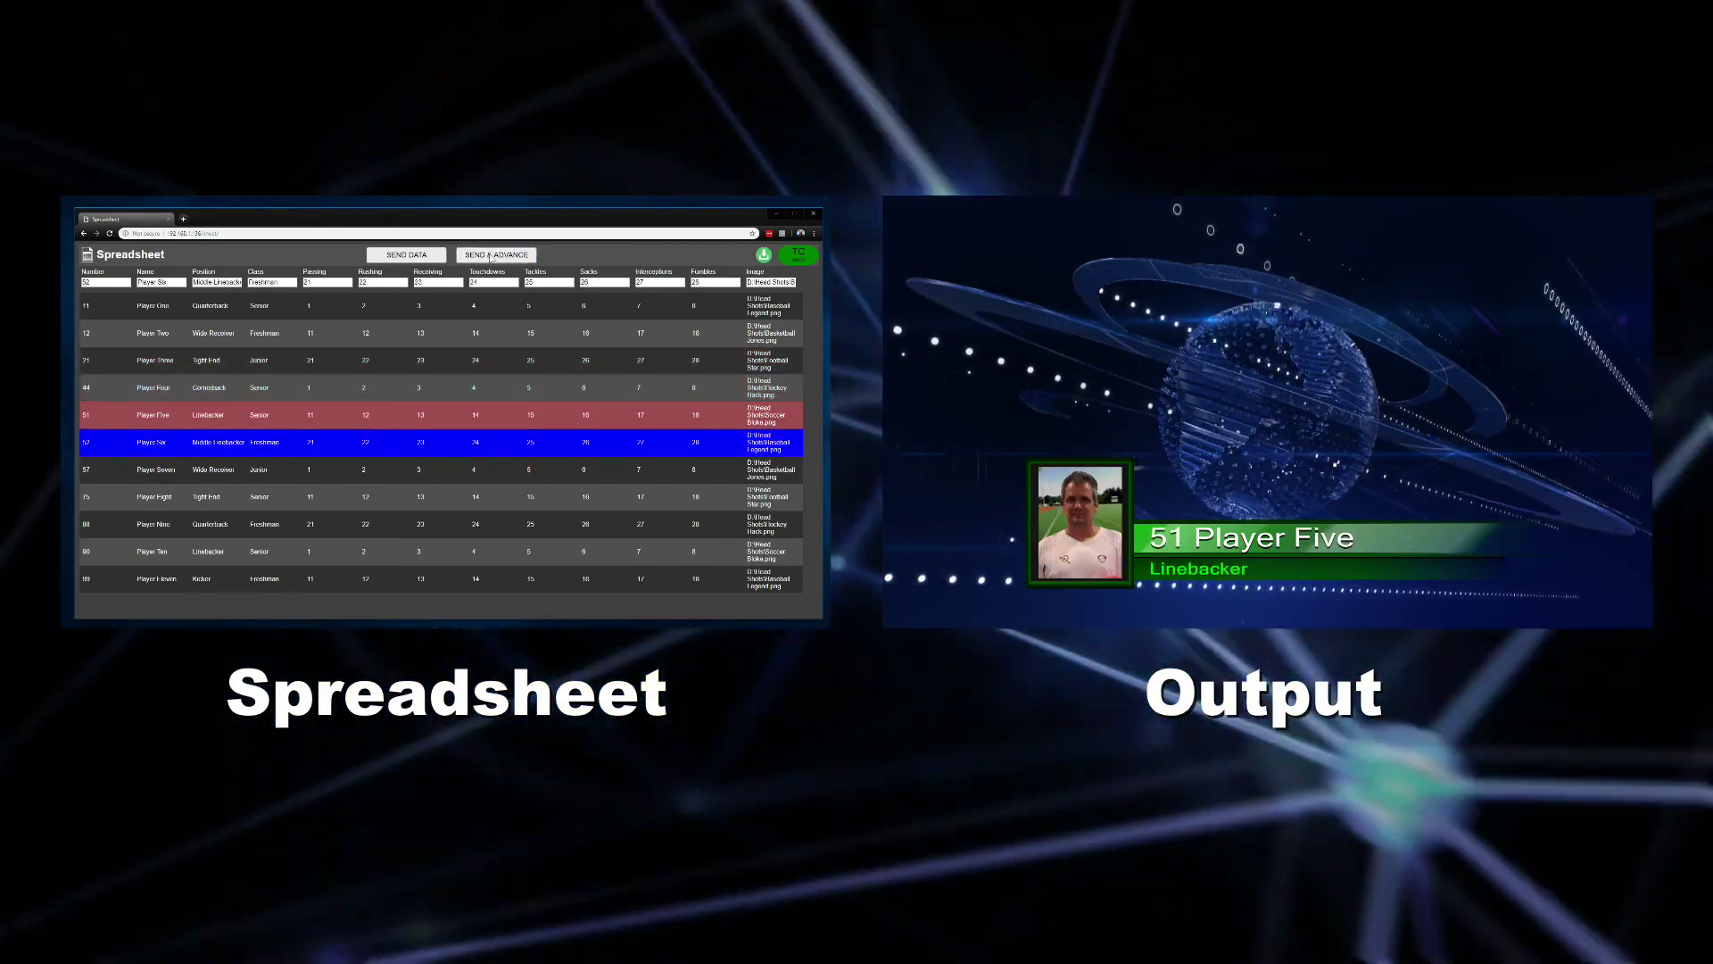